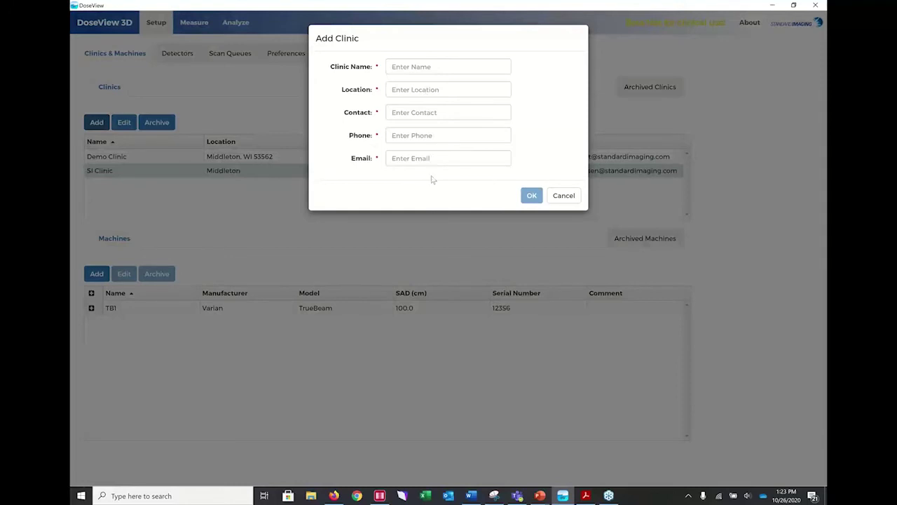
Step: Dismiss the blank clinic form, examine the fields required for adding a machine, and cancel without saving
left_click(564, 197)
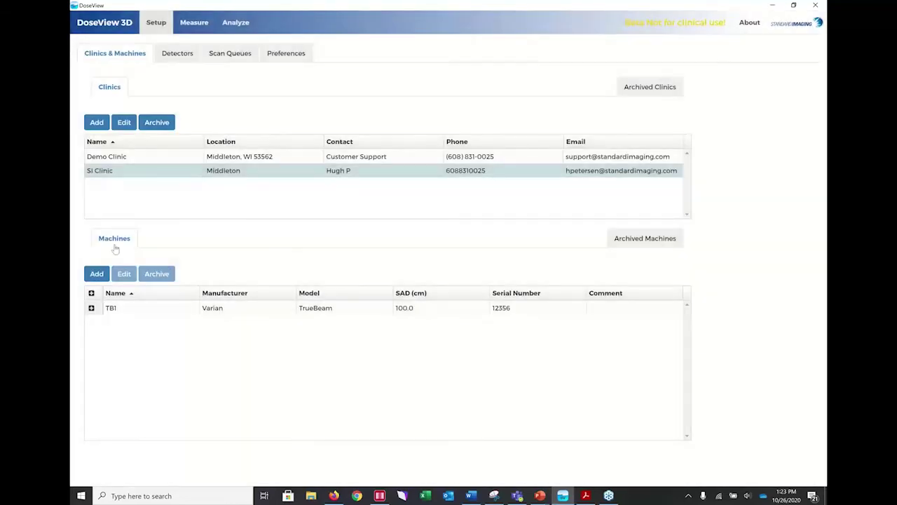
left_click(96, 275)
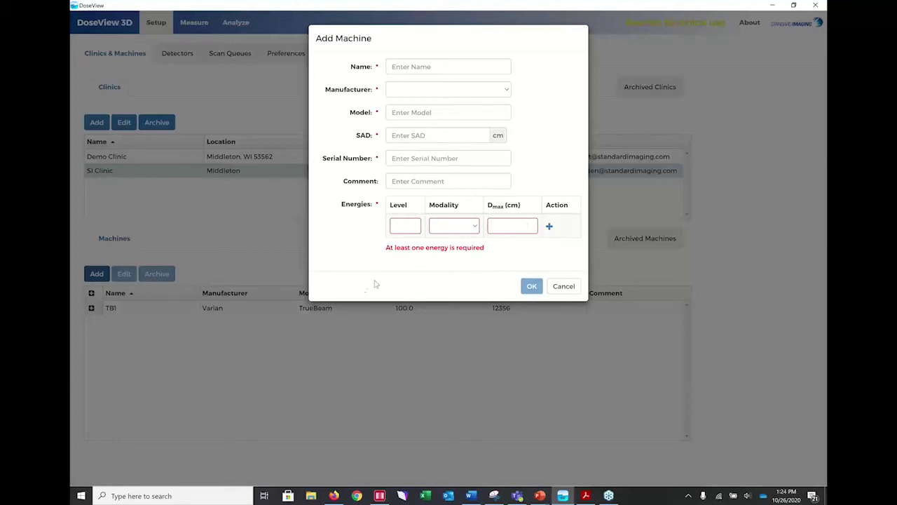
left_click(563, 286)
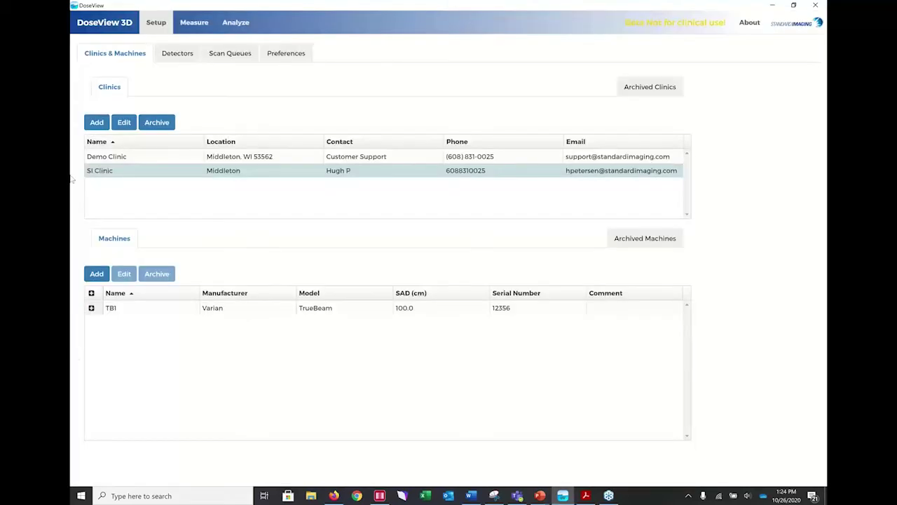
Step: Examine the detector list with its blank Add Detector form, cancel the form, and view the output and format preferences
left_click(177, 54)
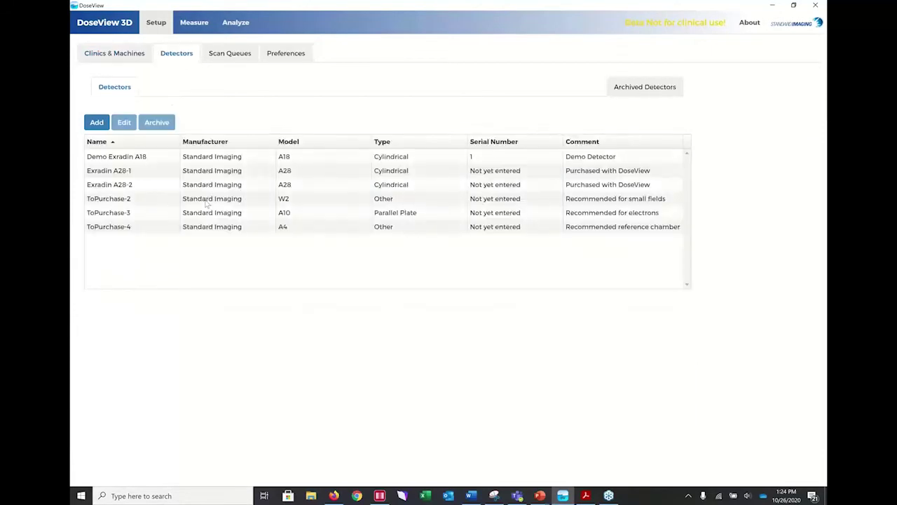
left_click(96, 122)
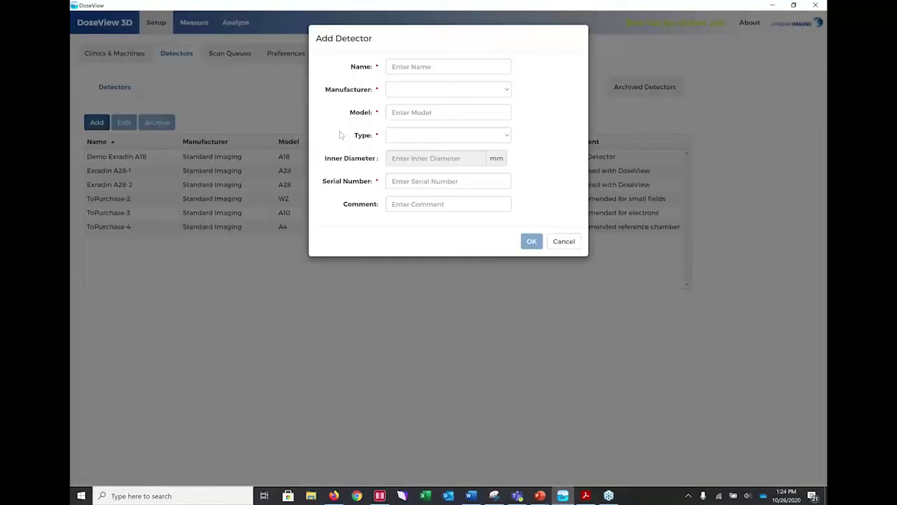
left_click(565, 242)
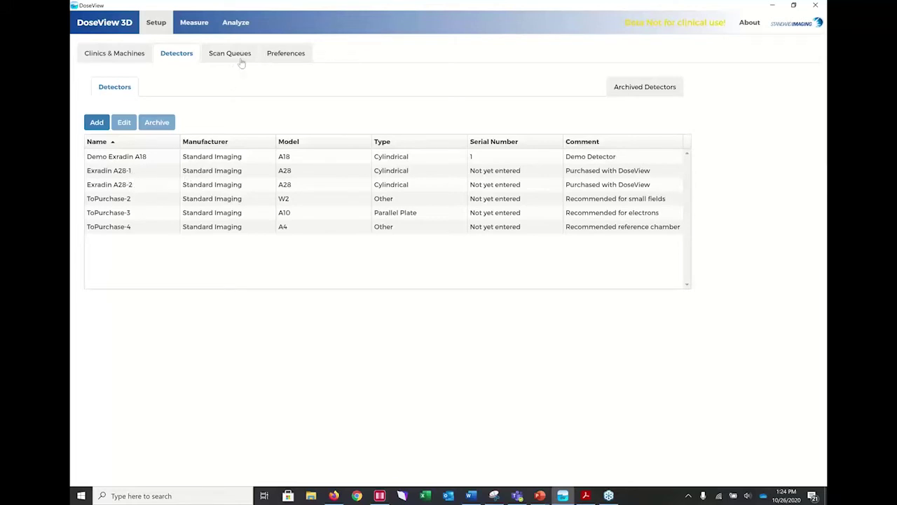
left_click(288, 56)
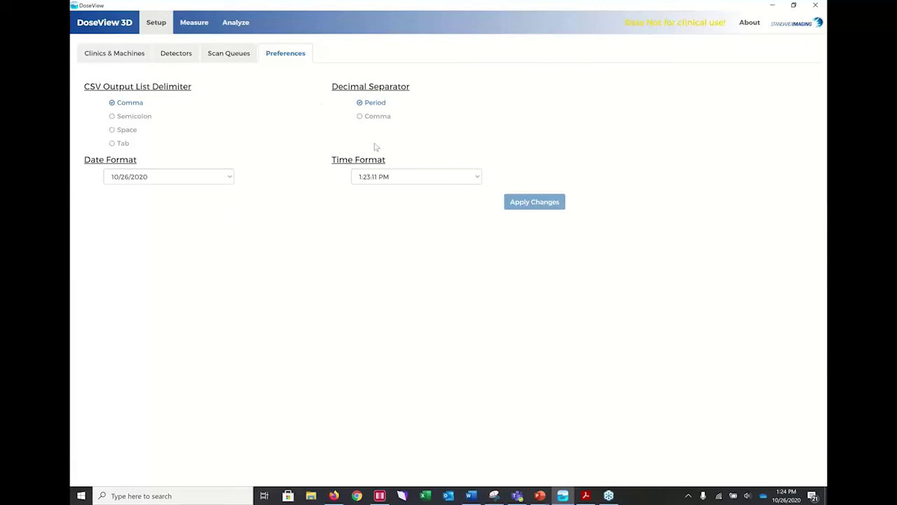
Step: Start a scan queue named "Test ASTRO scan", described as "6MV test Scan", with MLC field definition and the 6 MV energy
left_click(227, 55)
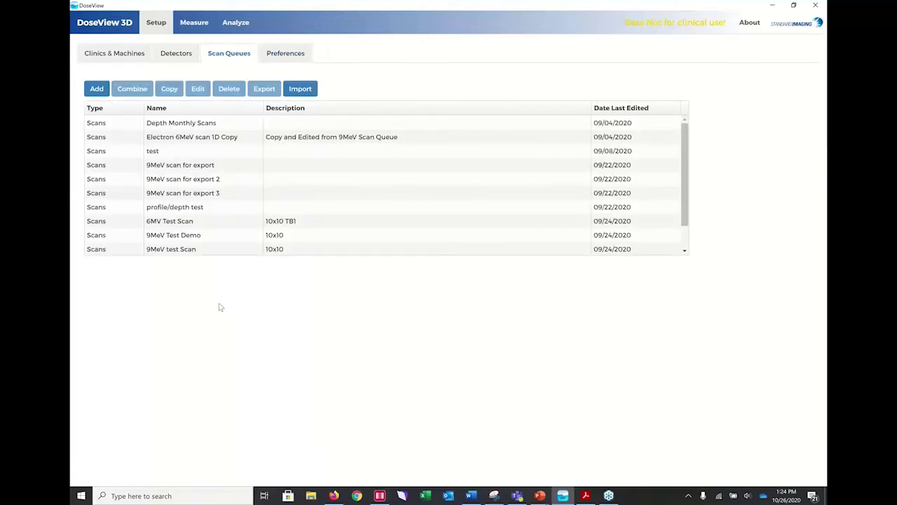
left_click(97, 89)
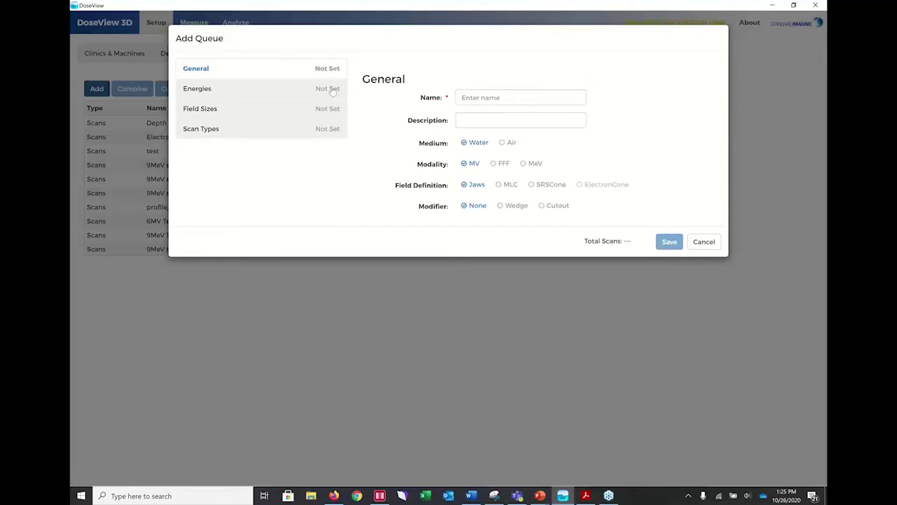
left_click(489, 100)
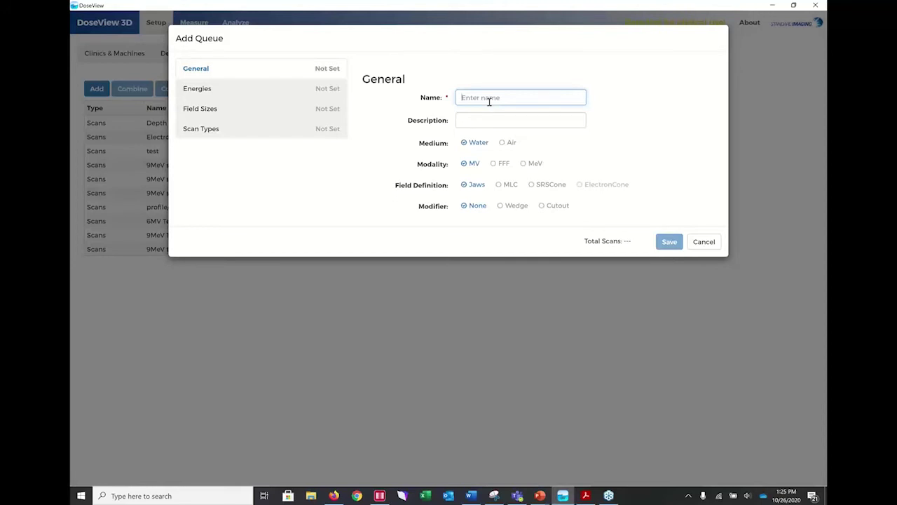
type("Test AS")
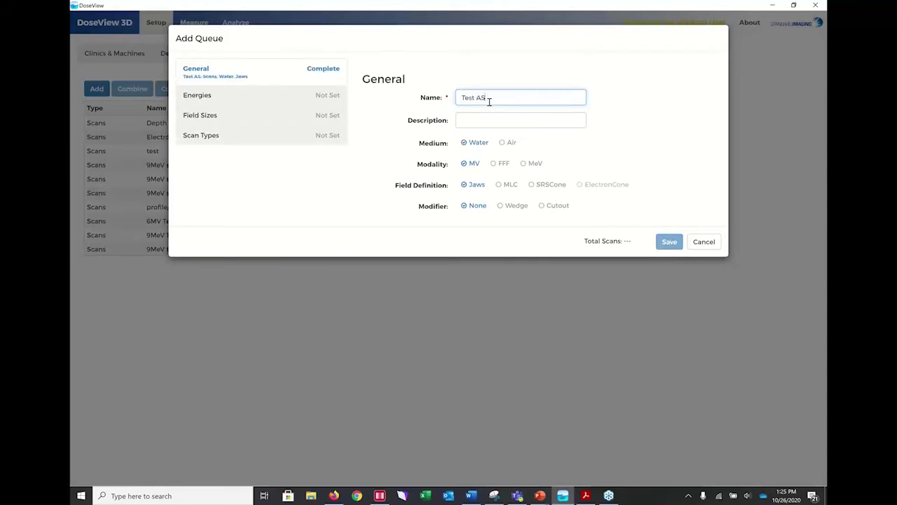
type("TRO scan")
left_click(479, 121)
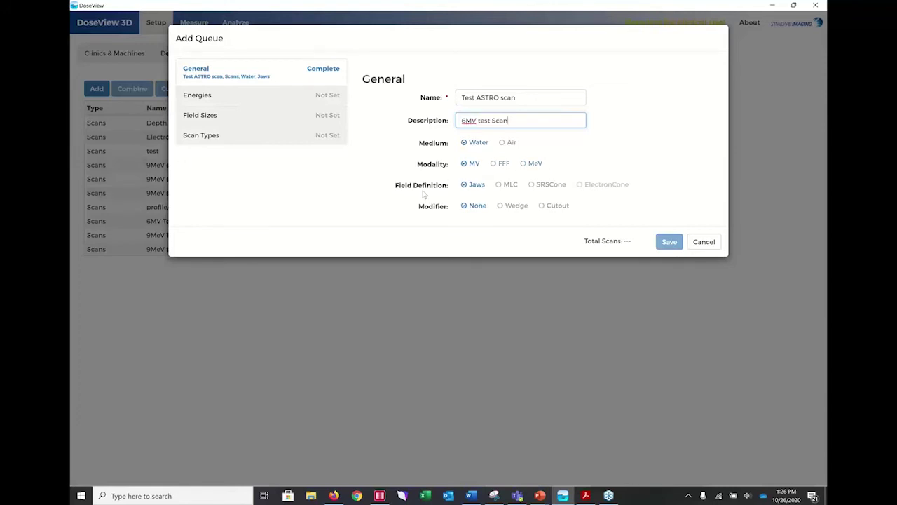
left_click(500, 187)
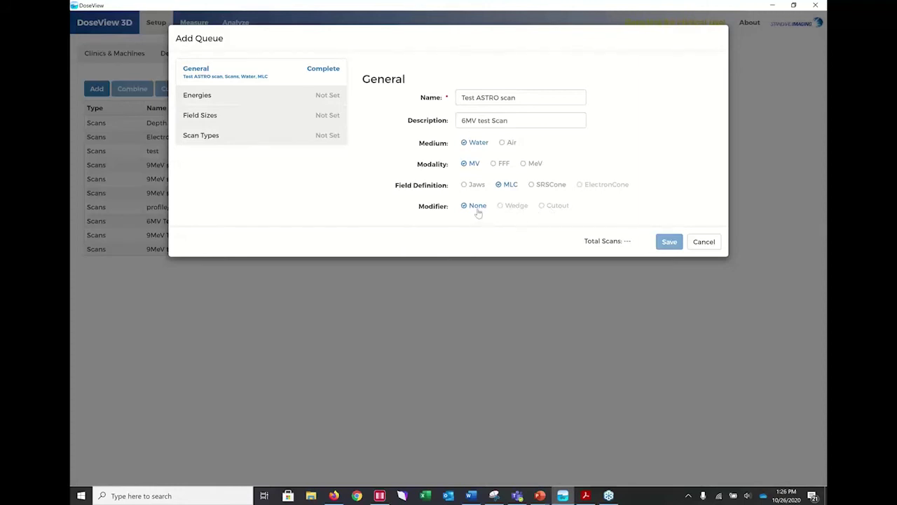
left_click(210, 96)
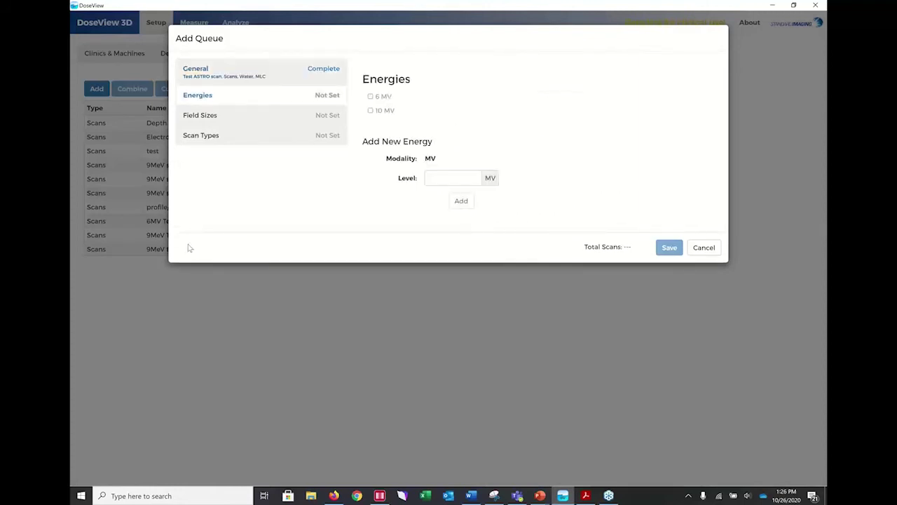
left_click(371, 98)
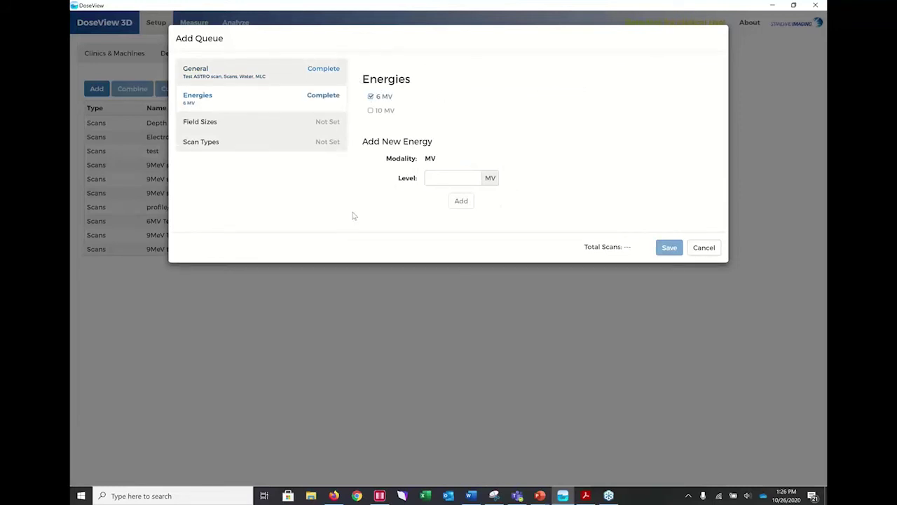
Step: Add a custom 18 MV energy to the queue, deselect it and delete it from the energy list
left_click(445, 179)
type("18")
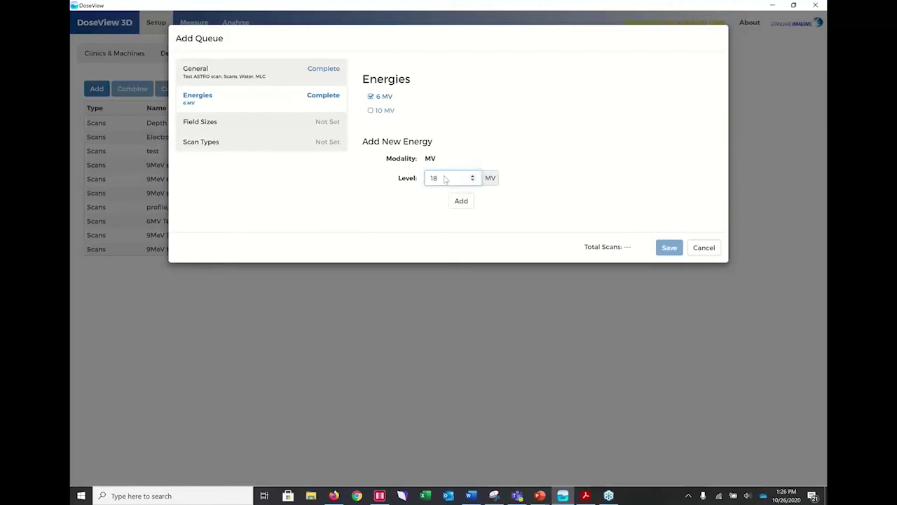
left_click(466, 203)
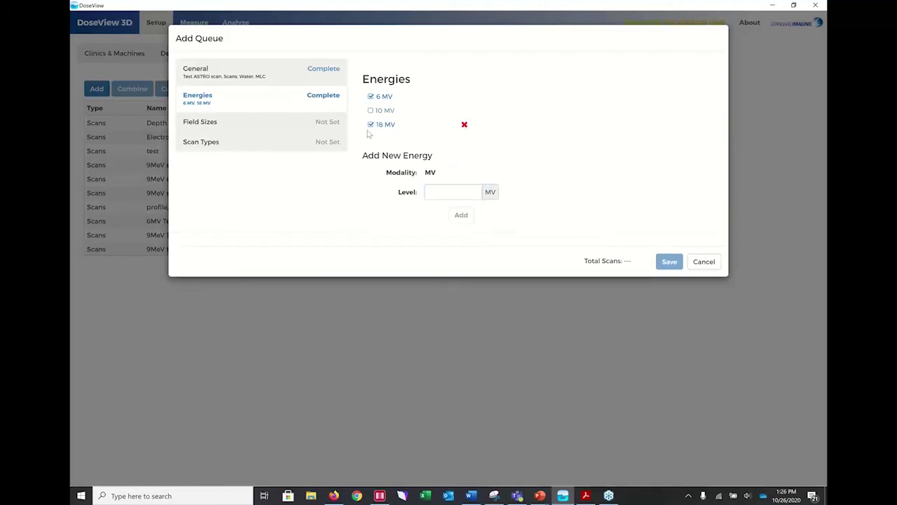
left_click(370, 125)
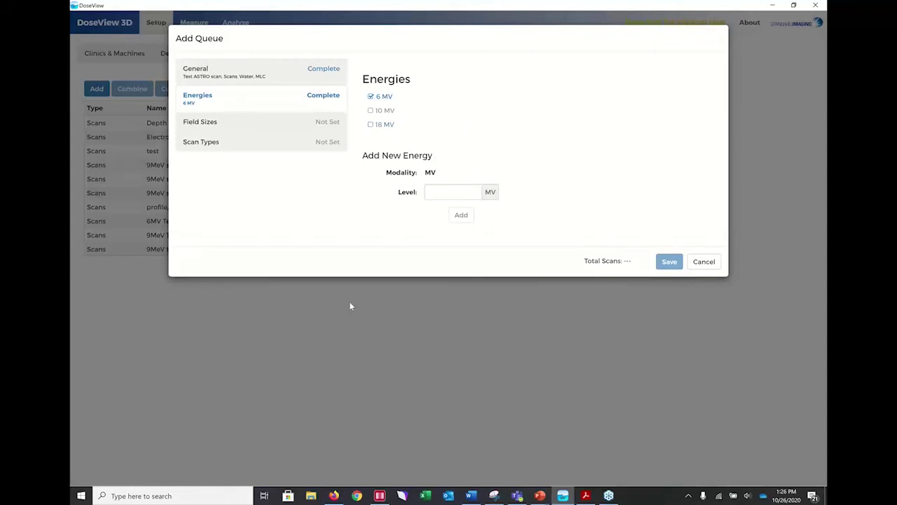
mouse_move(465, 127)
left_click(464, 124)
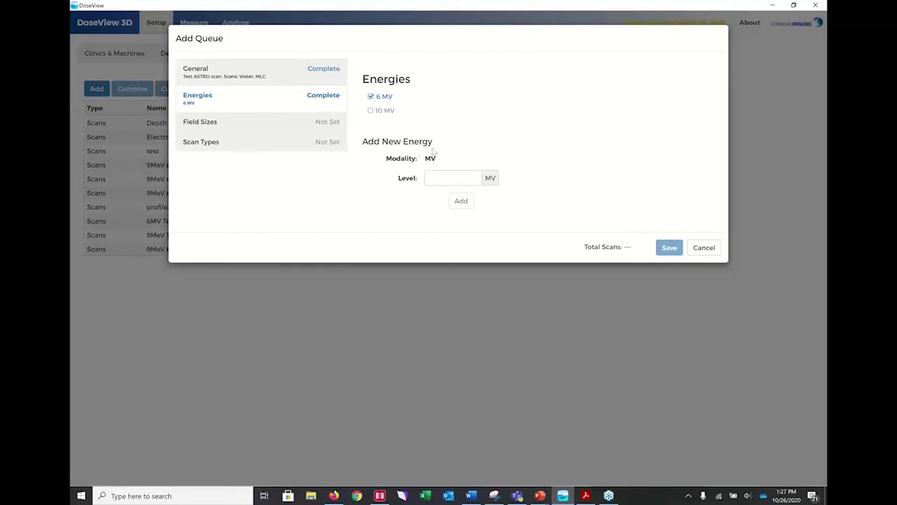
Step: Select the 10 x 10 and 20 x 20 field sizes for the scan queue
left_click(279, 123)
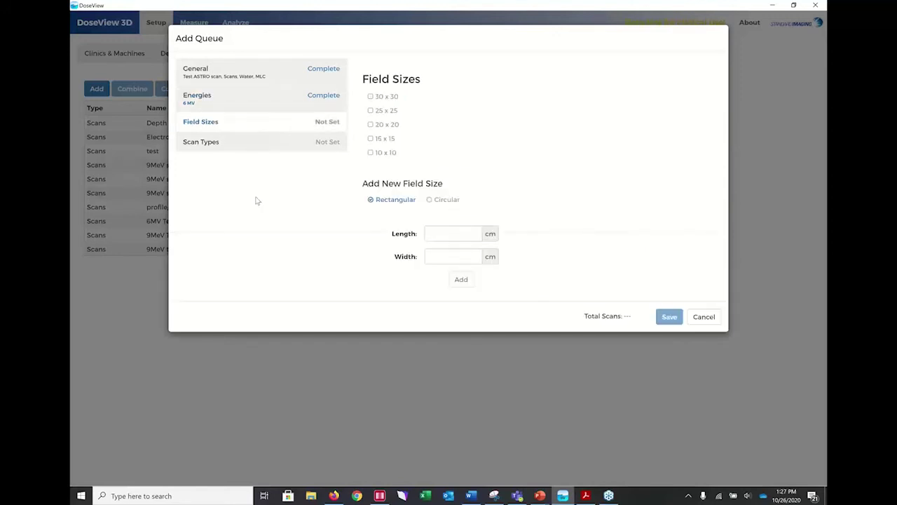
left_click(370, 153)
left_click(370, 124)
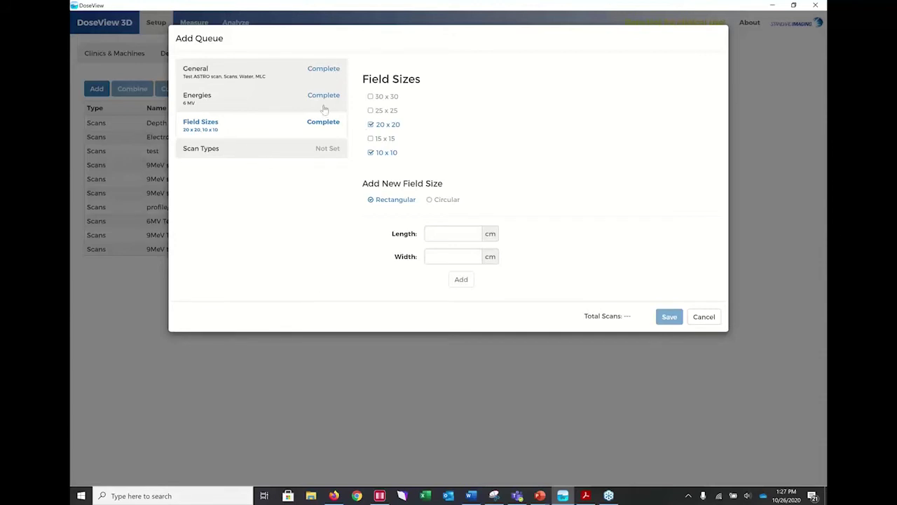
Step: Select CrossPlane, InPlane and Depth as the queue's scan types
left_click(201, 149)
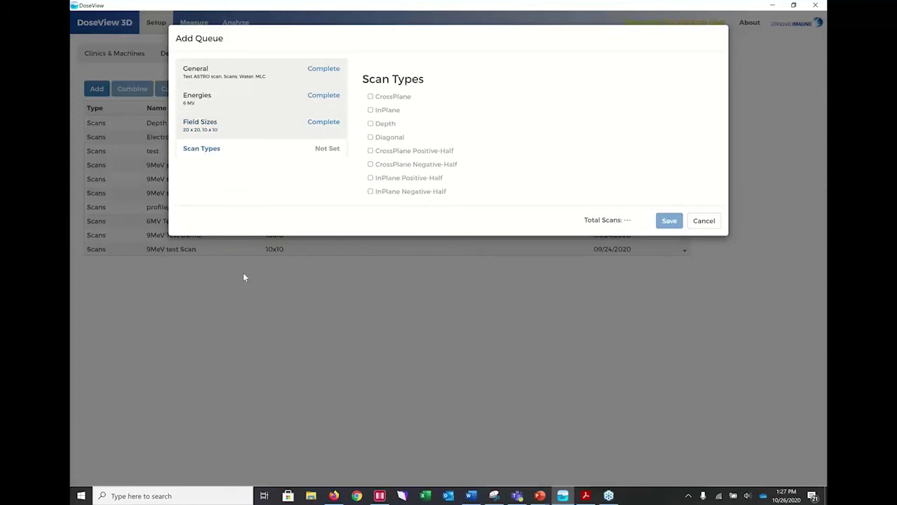
left_click(371, 97)
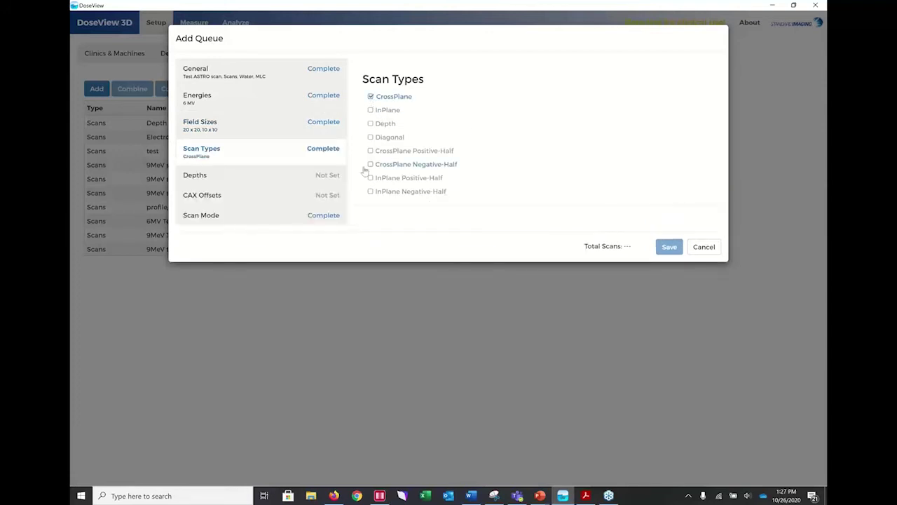
left_click(370, 110)
left_click(370, 124)
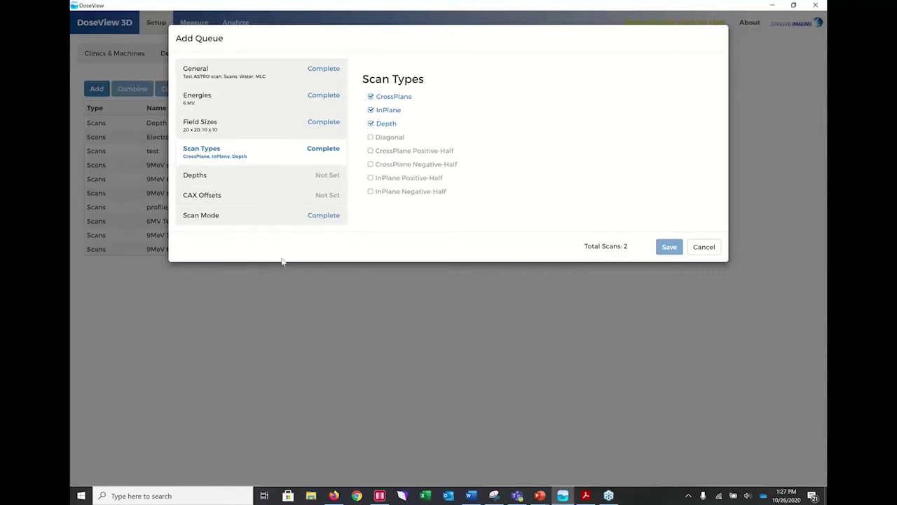
Step: Select the 1.50 cm, 10.00 cm and 20.00 cm depths for the queue
left_click(277, 178)
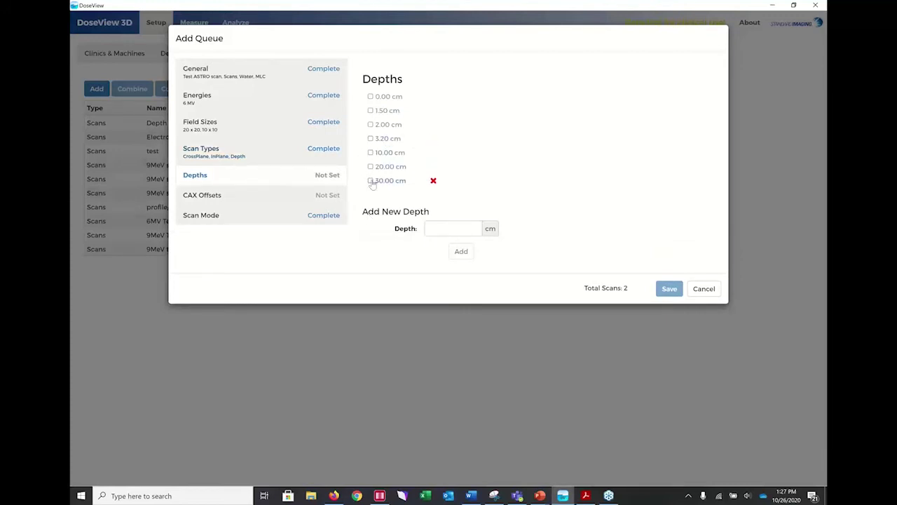
left_click(371, 110)
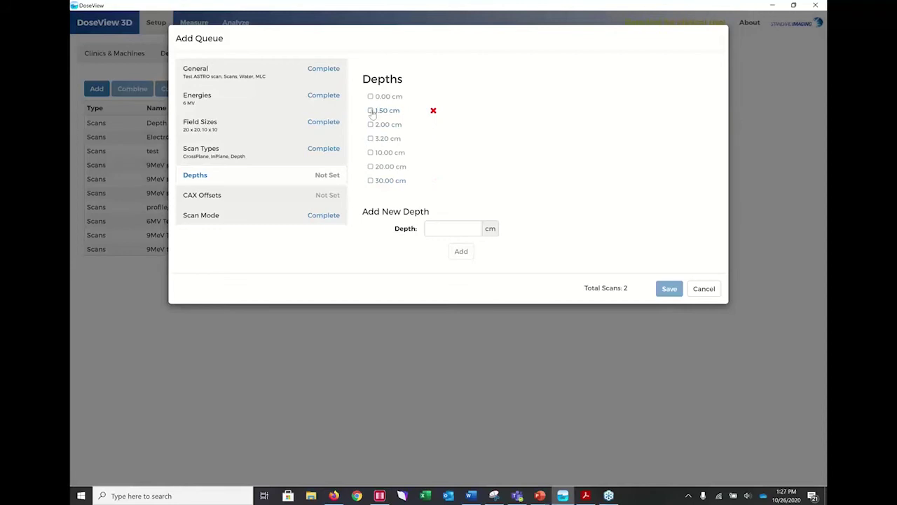
left_click(371, 153)
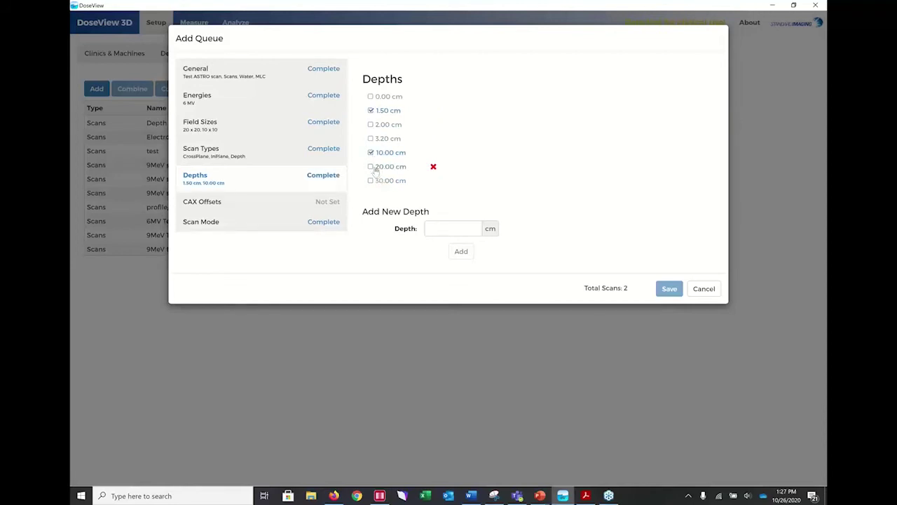
left_click(370, 167)
Step: Add a 5 cm CAX offset to the list, deselect it, and choose the 0.00 cm offset for the queue
left_click(210, 202)
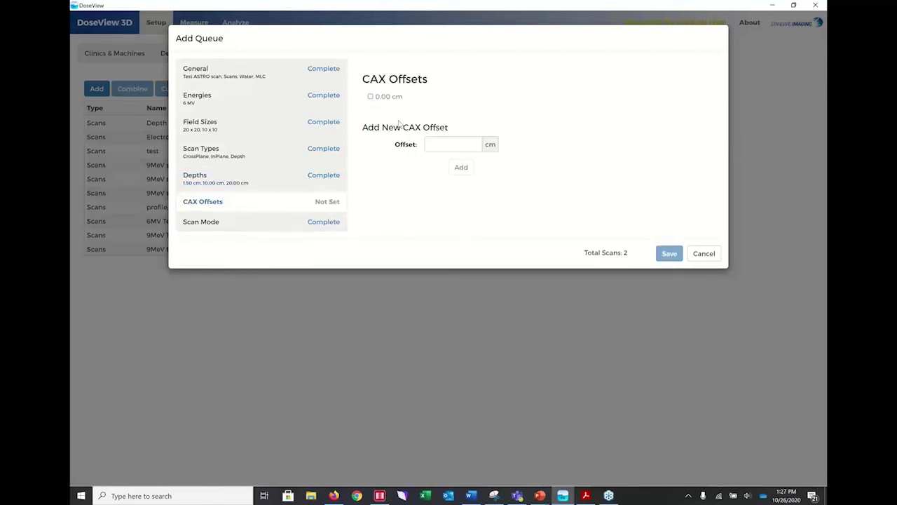
left_click(449, 146)
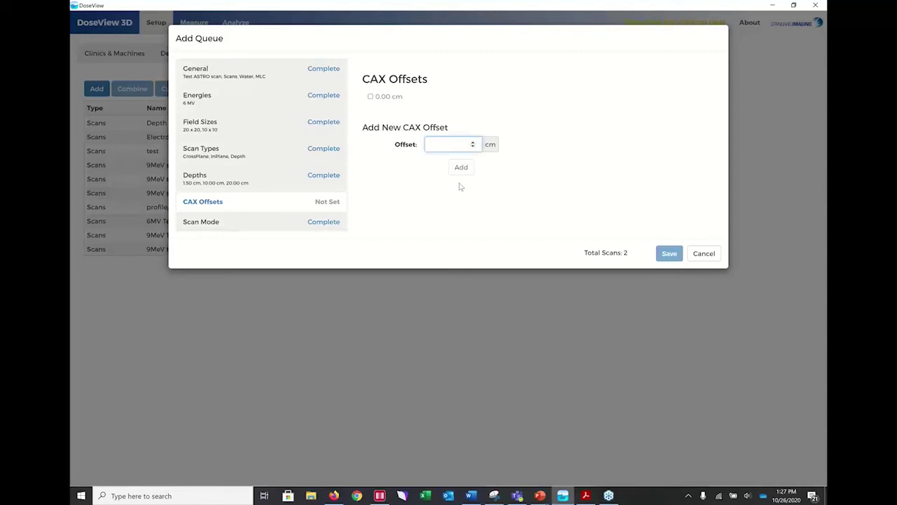
type("5")
left_click(461, 168)
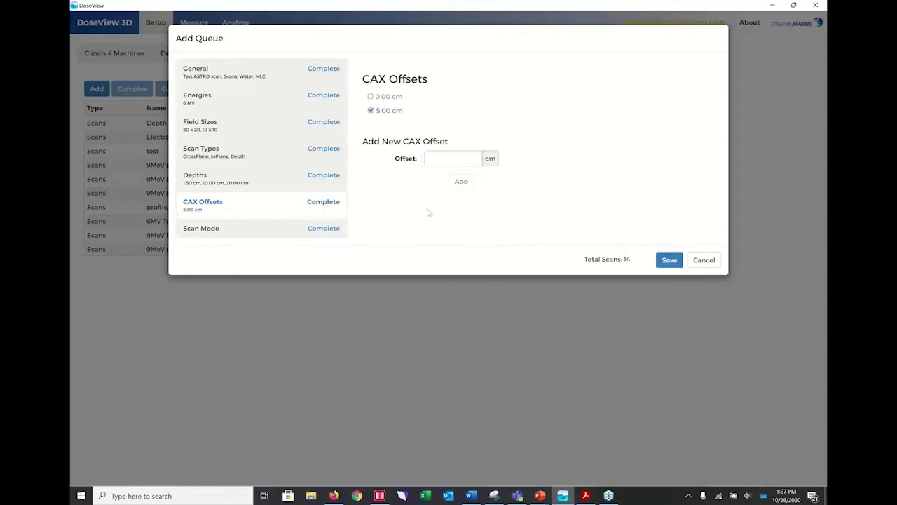
left_click(371, 111)
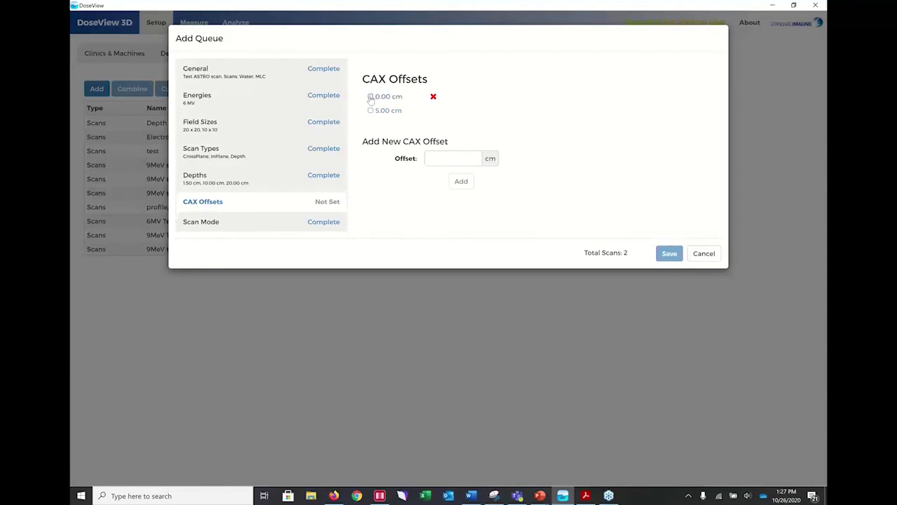
left_click(371, 97)
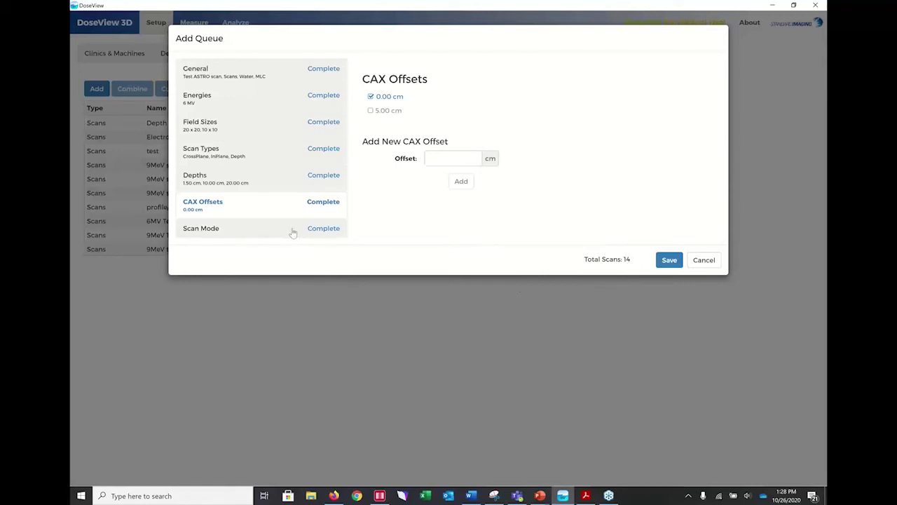
Step: Set the profile scan mode to multiple zones with continuous scanning
left_click(198, 234)
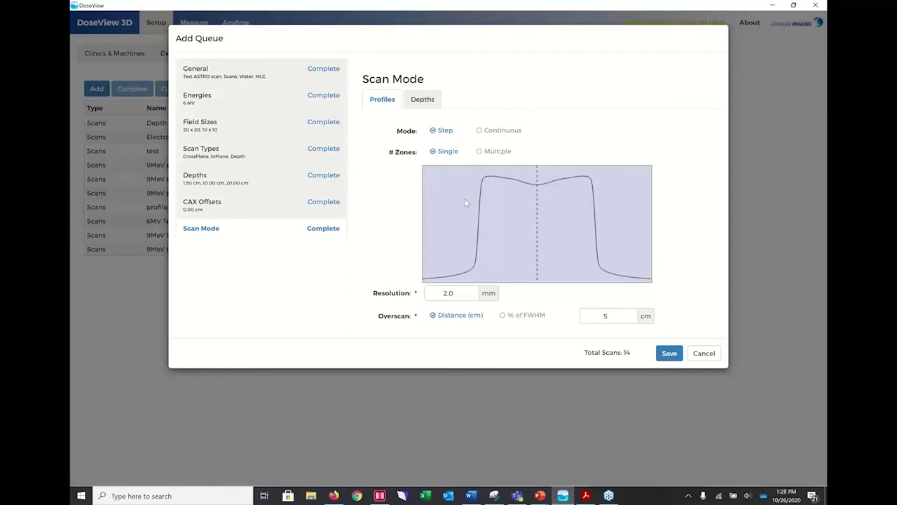
left_click(479, 152)
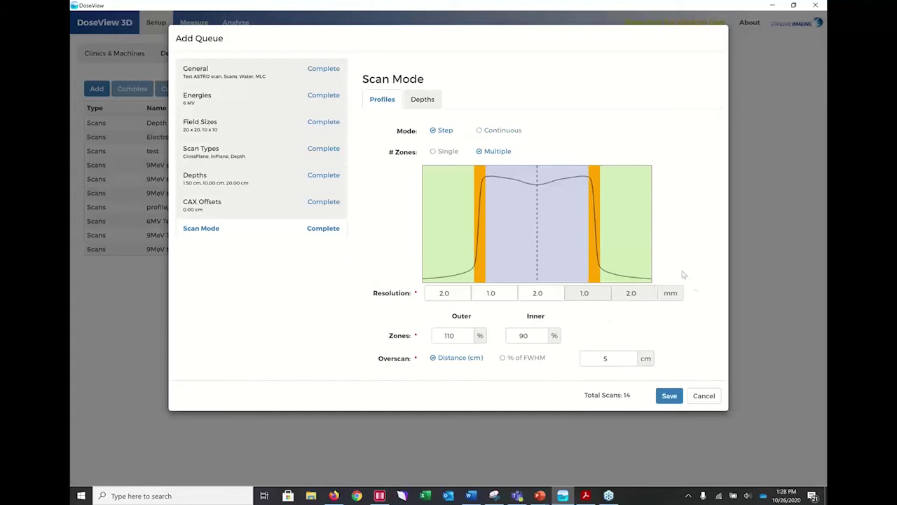
left_click(479, 131)
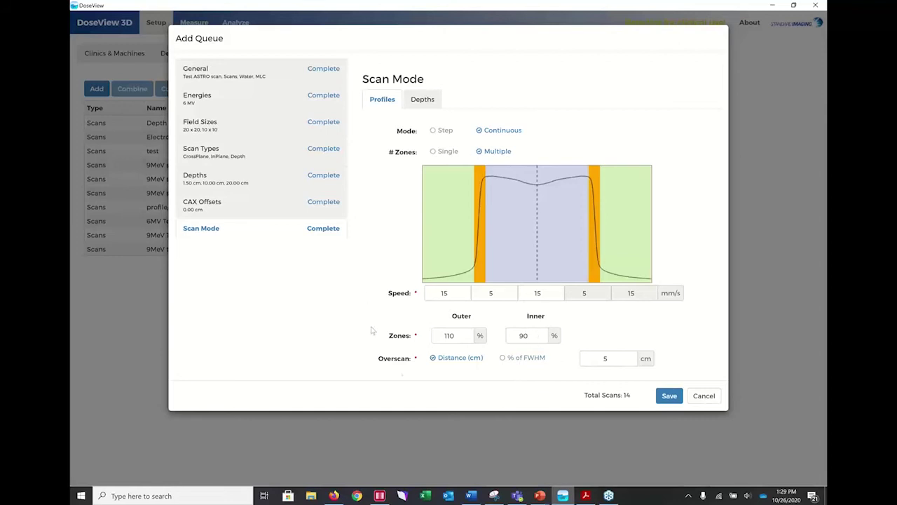
Step: Switch the profile scan mode to step scanning with a single zone
left_click(432, 131)
left_click(432, 151)
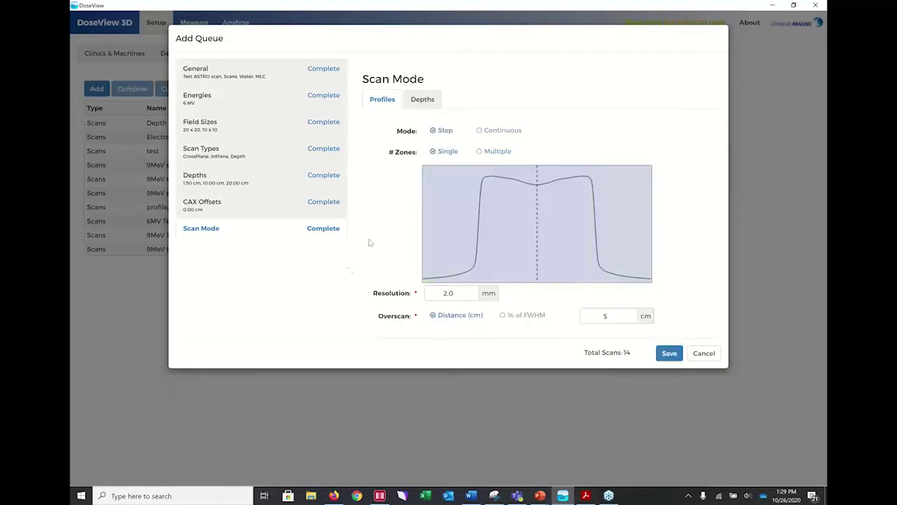
Step: Force a point at Dmax for the depth scans and save the new queue
left_click(422, 99)
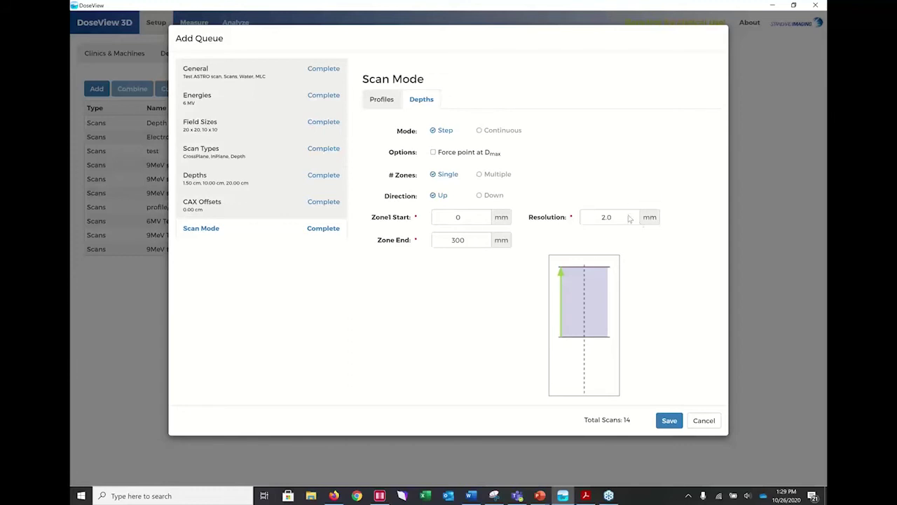
left_click(434, 153)
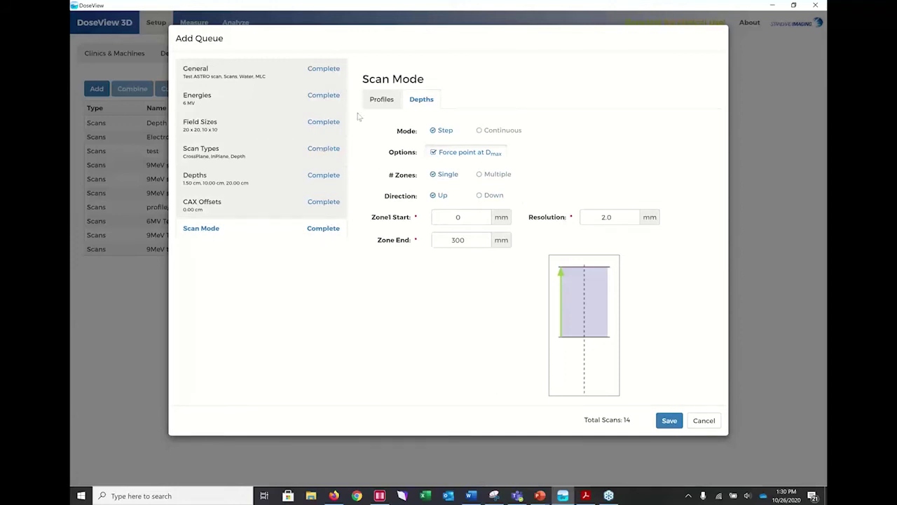
left_click(664, 420)
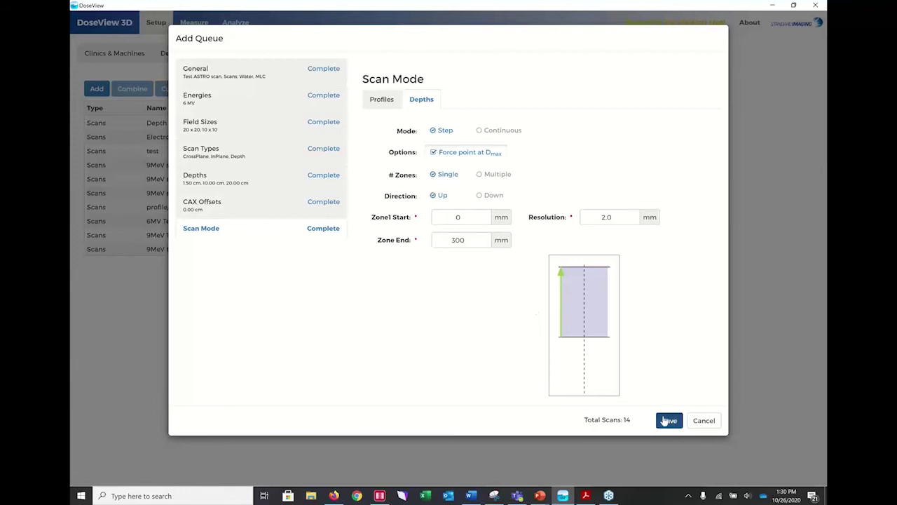
scroll(258, 243, "down", 1)
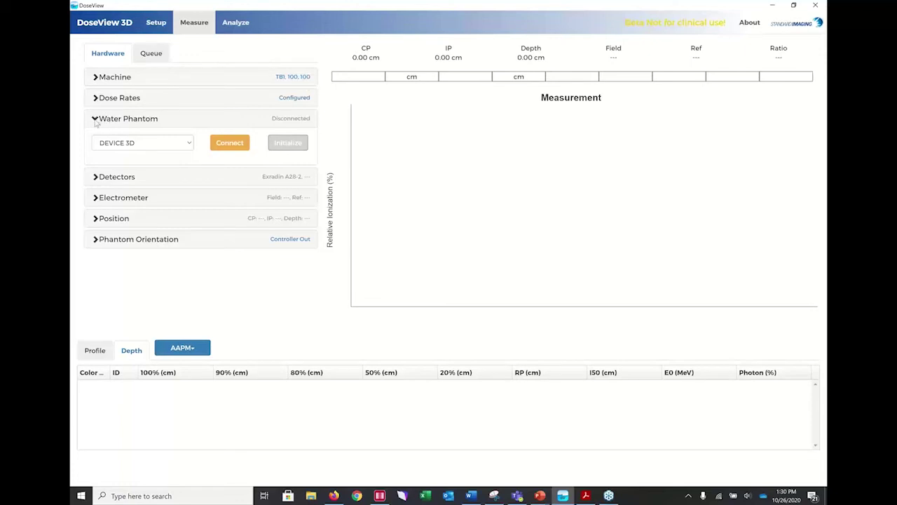
Step: Choose DEMO 3D as the water phantom for measurement and connect to it
left_click(188, 143)
left_click(153, 160)
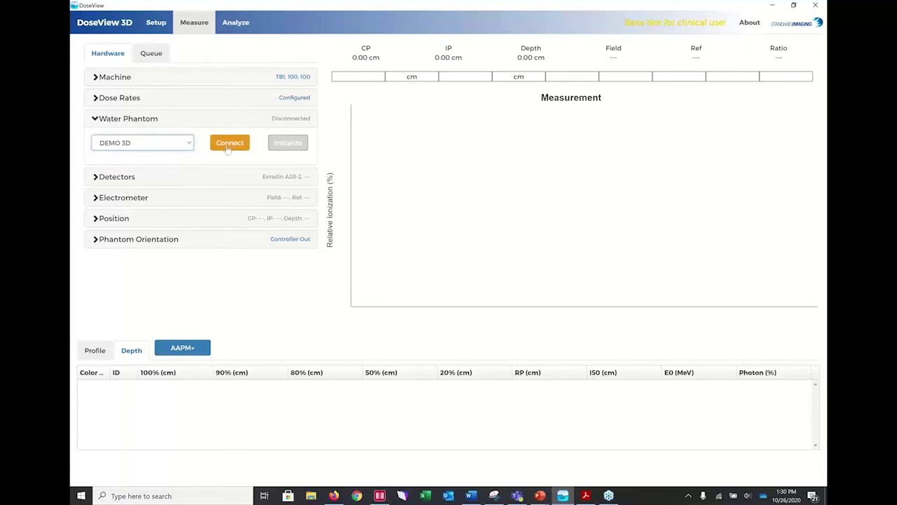
left_click(228, 146)
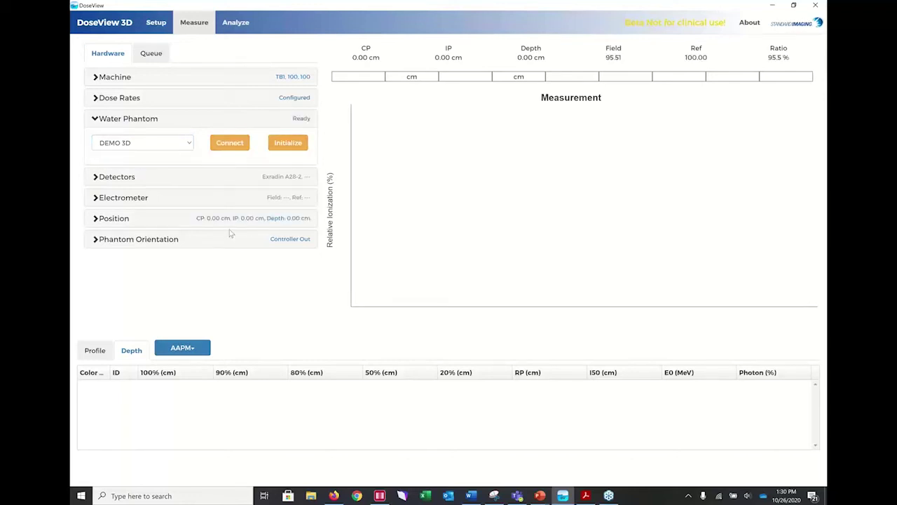
Step: Assign Exradin A28-1 as the reference detector
left_click(97, 177)
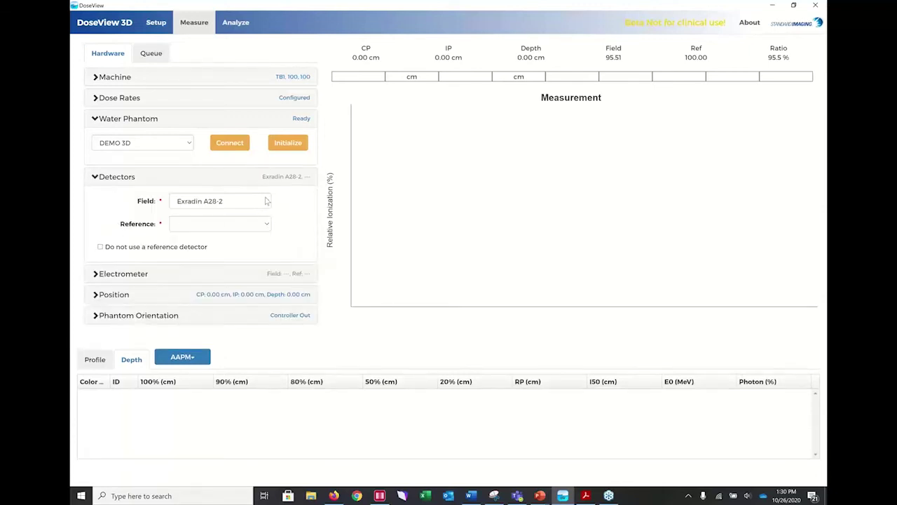
left_click(213, 225)
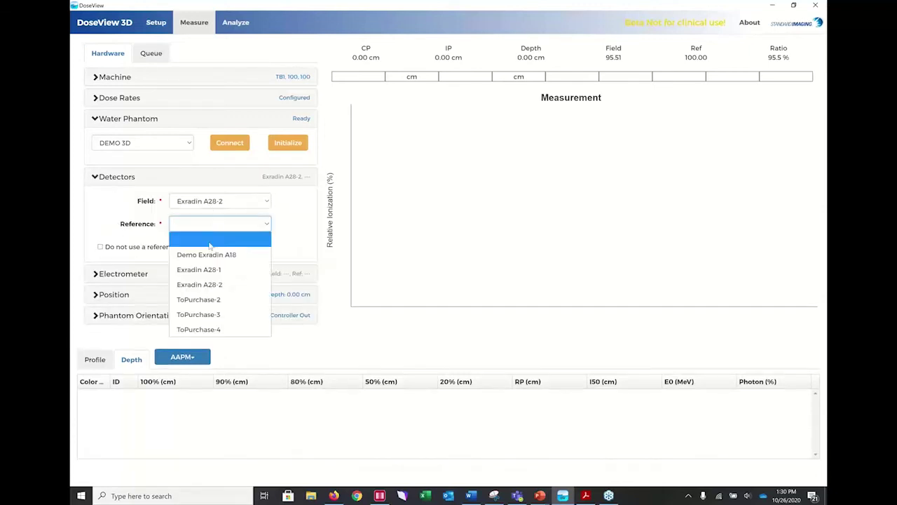
left_click(214, 270)
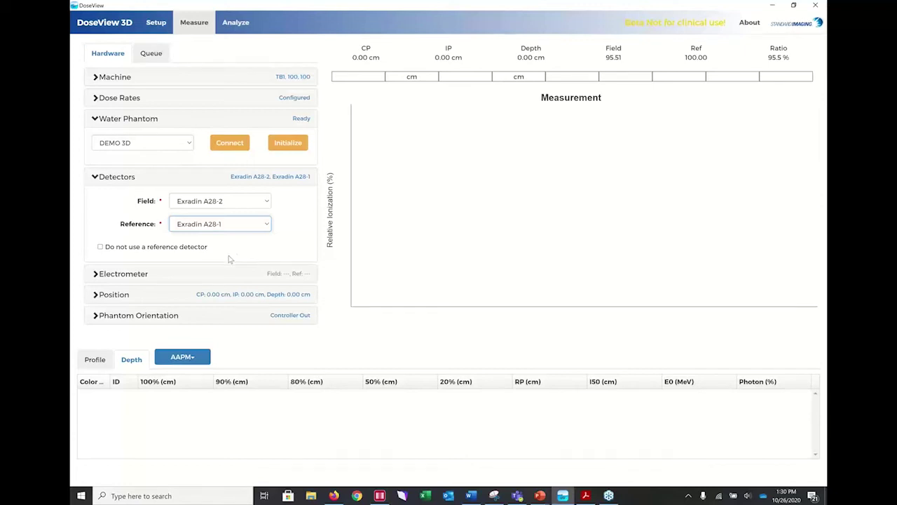
Step: Set the electrometer bias to -300 volts and apply it to both the field and reference detectors
left_click(96, 278)
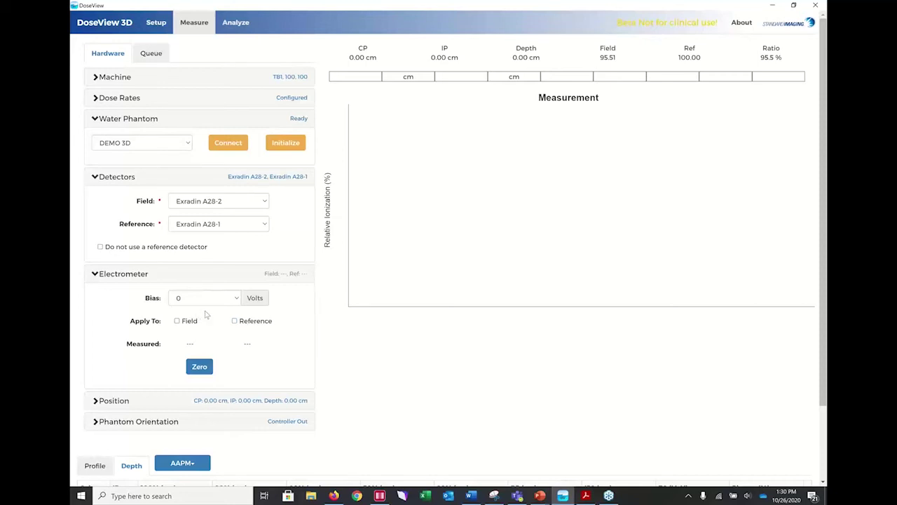
left_click(236, 299)
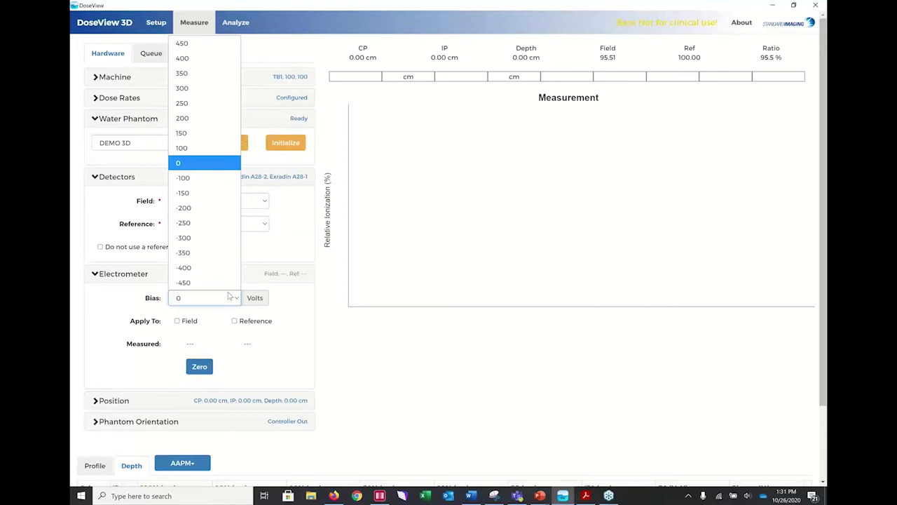
left_click(195, 239)
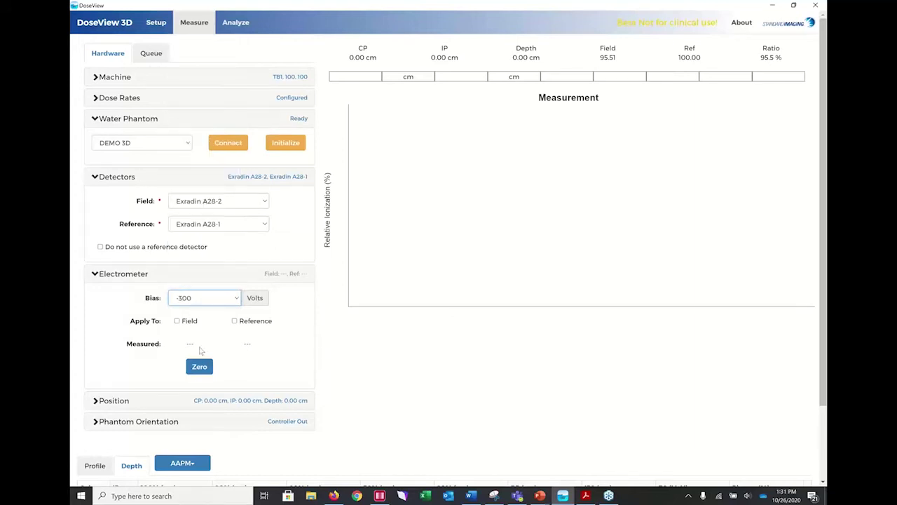
left_click(178, 322)
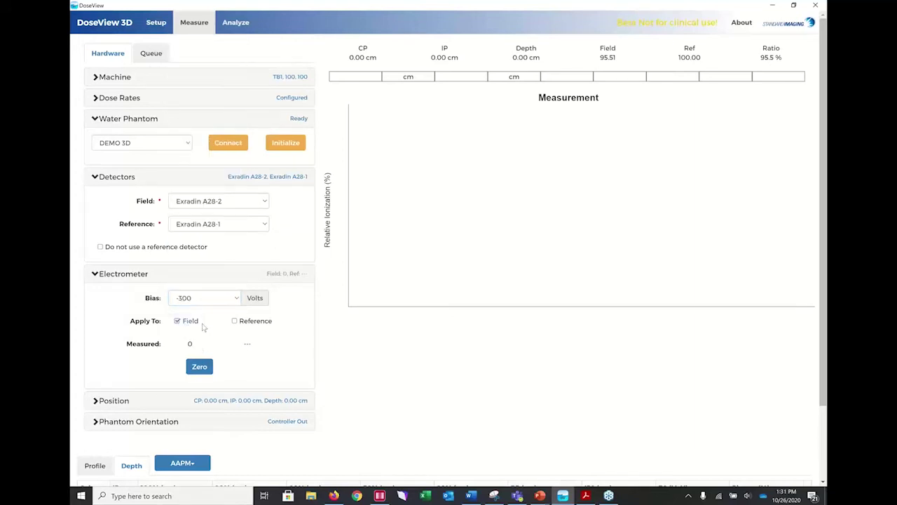
left_click(234, 321)
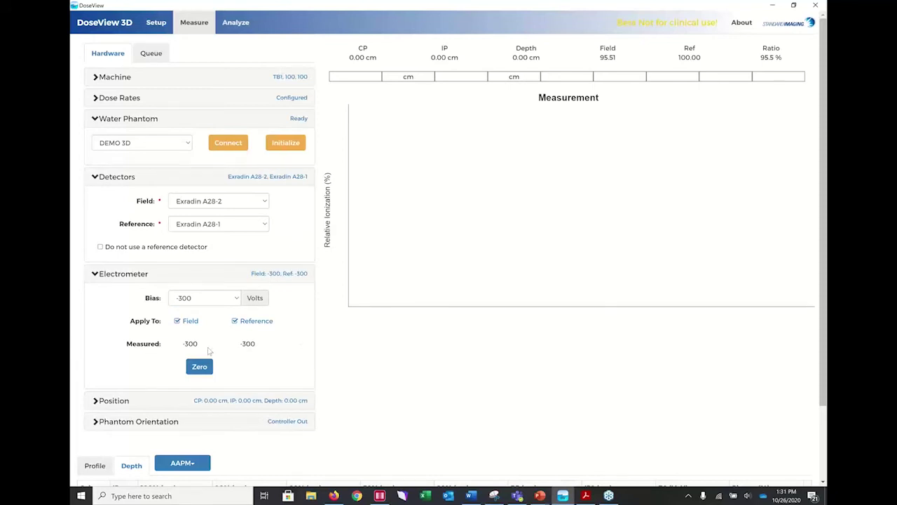
Step: Locate the beam center on both the crossplane and inplane axes at 0 cm depth, leaving the origin unshifted
left_click(96, 400)
scroll(298, 377, "down", 4)
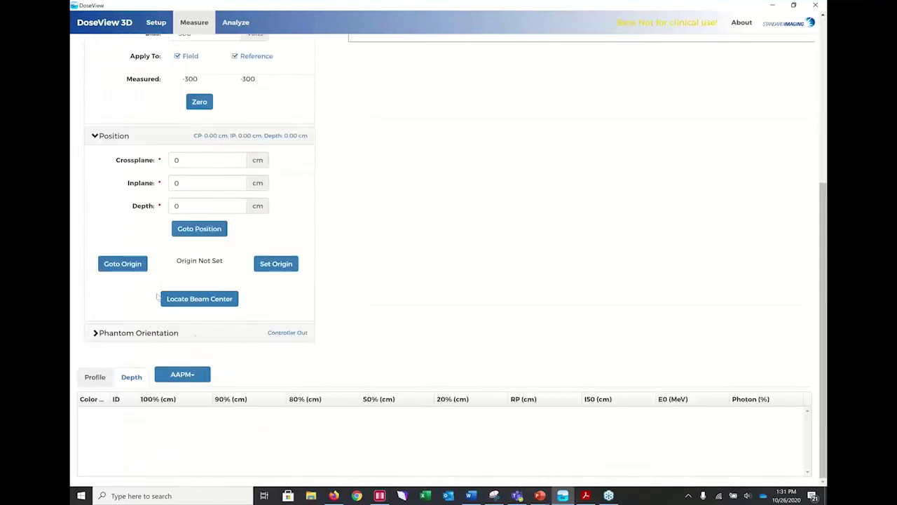
left_click(193, 300)
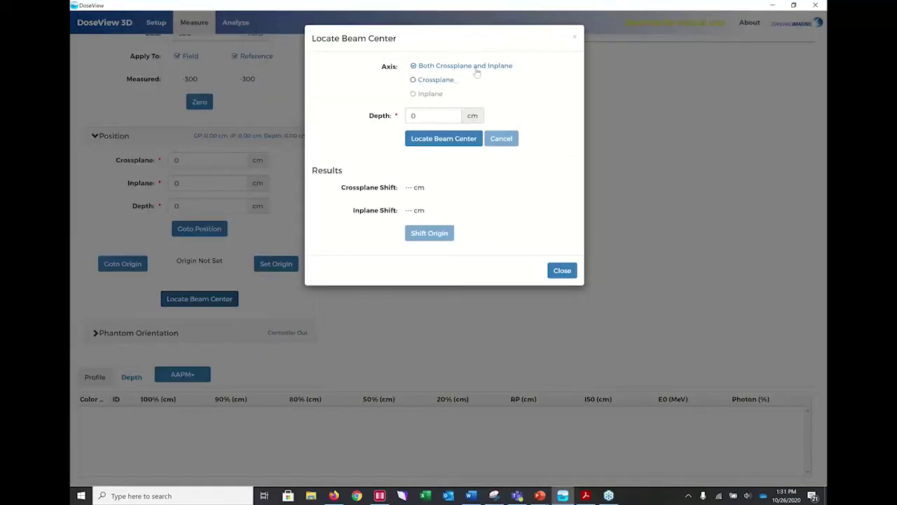
left_click(458, 140)
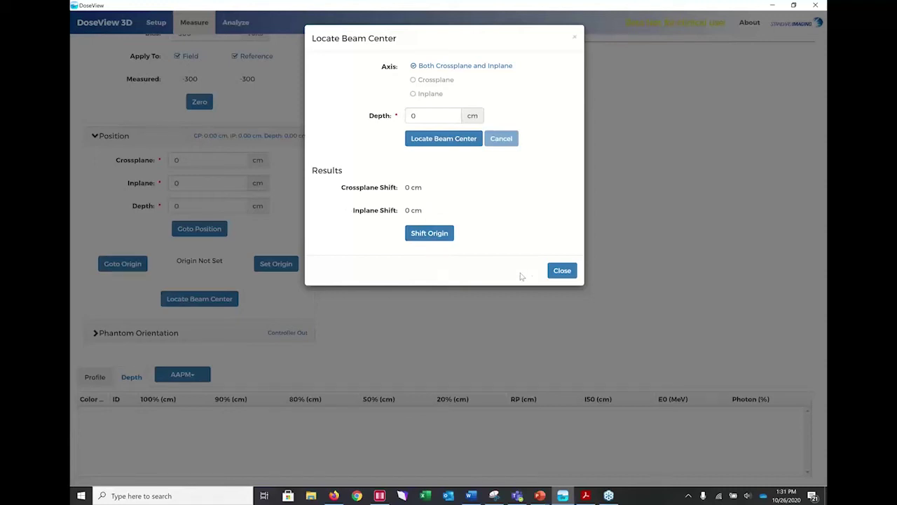
left_click(562, 271)
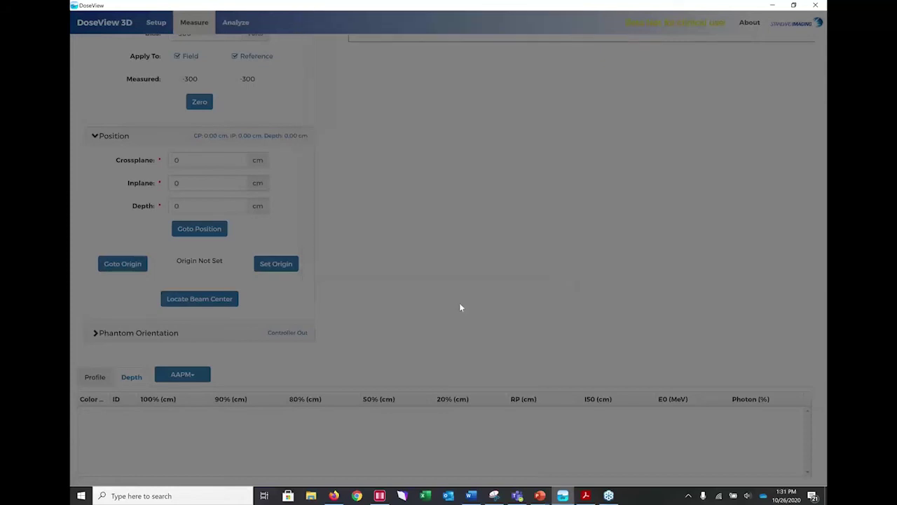
Step: Load the "Test ASTRO scan" queue for measurement and acknowledge the dose rate and electrometer reminder
scroll(295, 179, "up", 4)
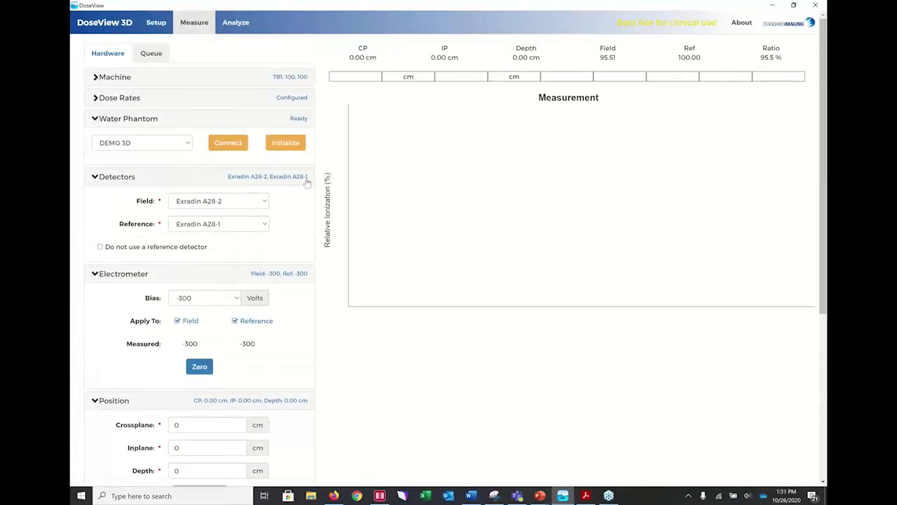
left_click(150, 56)
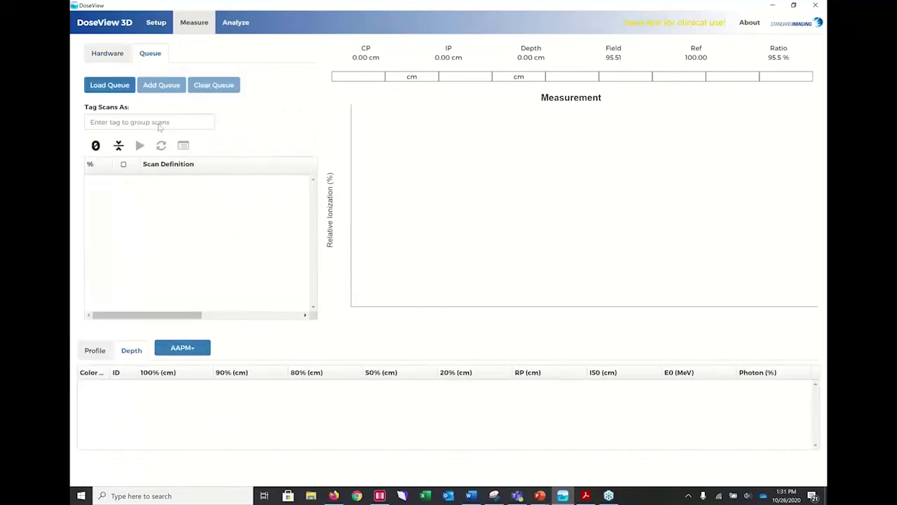
left_click(112, 86)
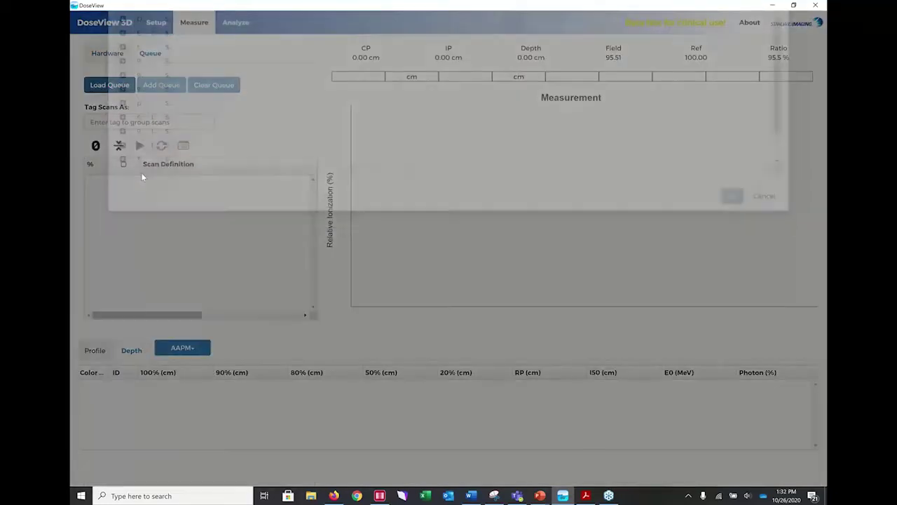
scroll(167, 168, "down", 1)
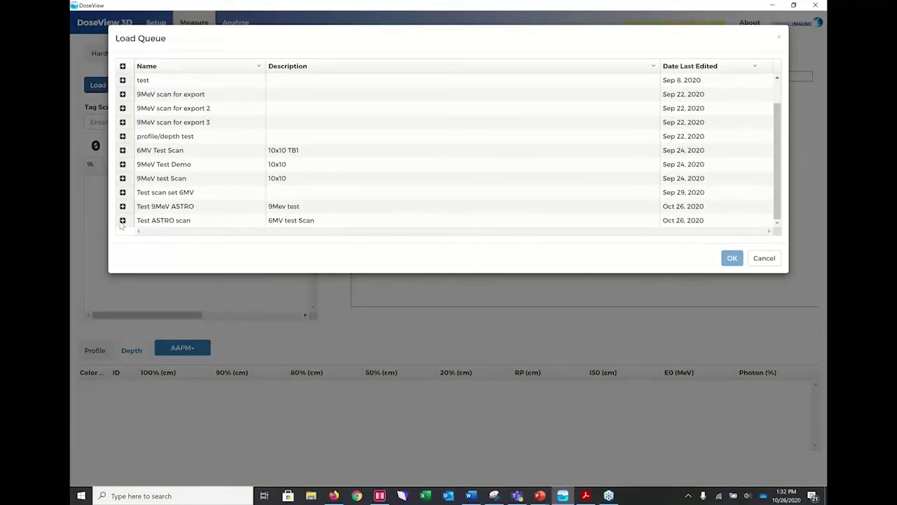
left_click(142, 222)
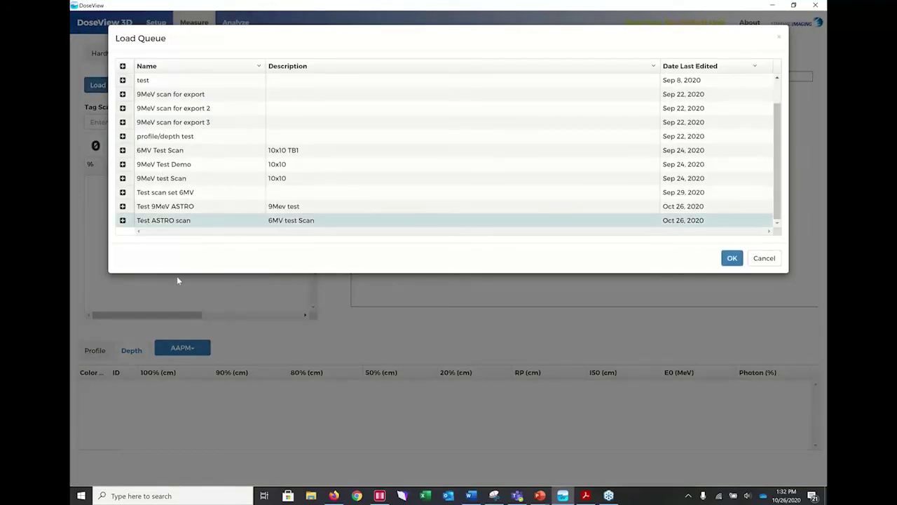
left_click(732, 260)
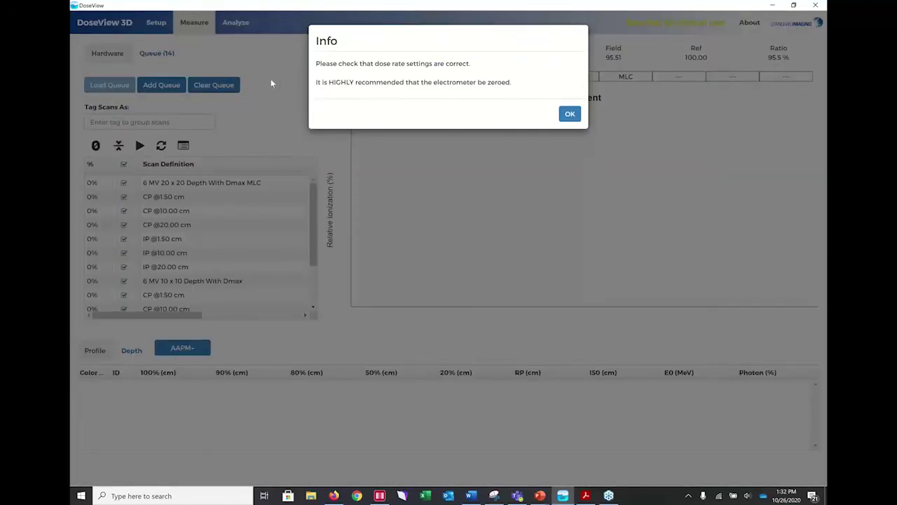
left_click(570, 114)
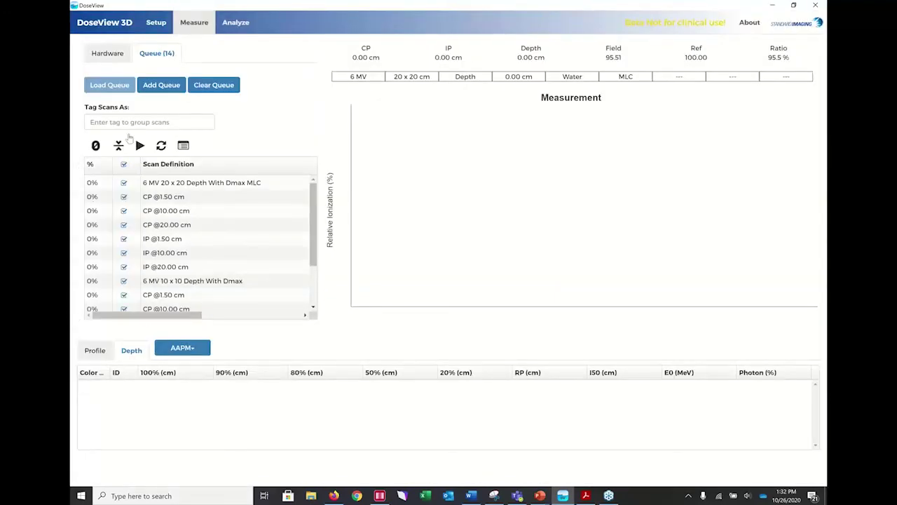
Step: Move to 1.50 cm depth, normalize the detectors there, and start the queued scans
left_click(119, 146)
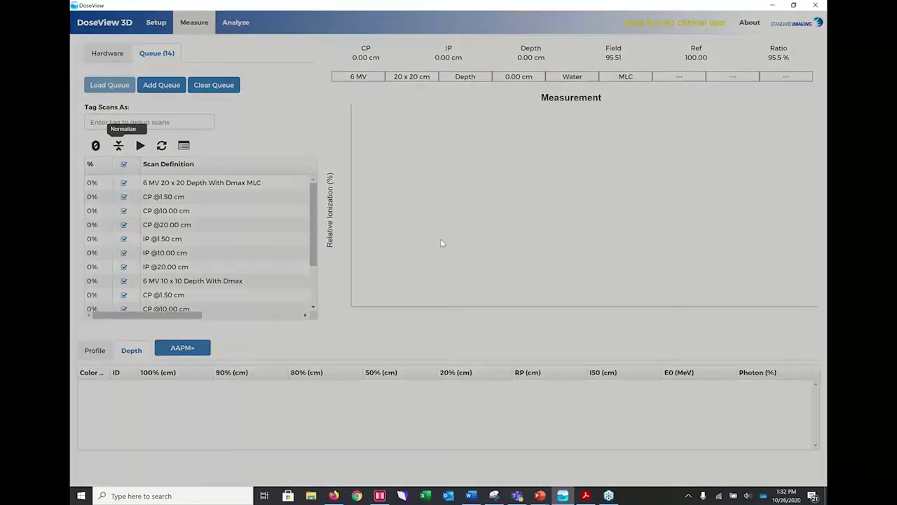
left_click(415, 114)
type("1")
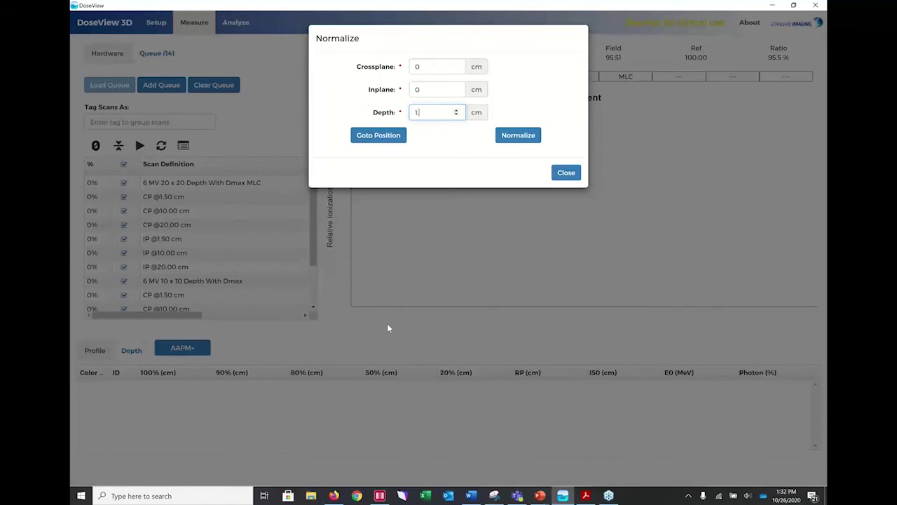
type(".5")
left_click(386, 140)
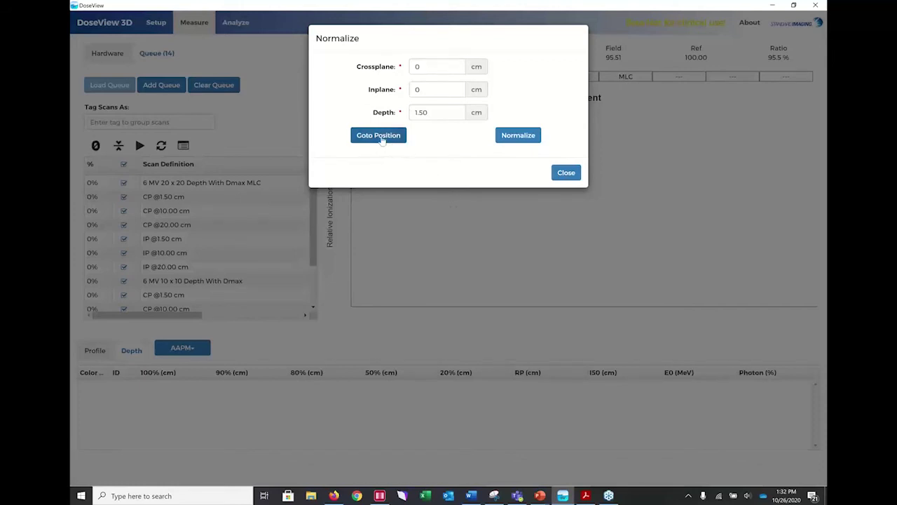
left_click(501, 137)
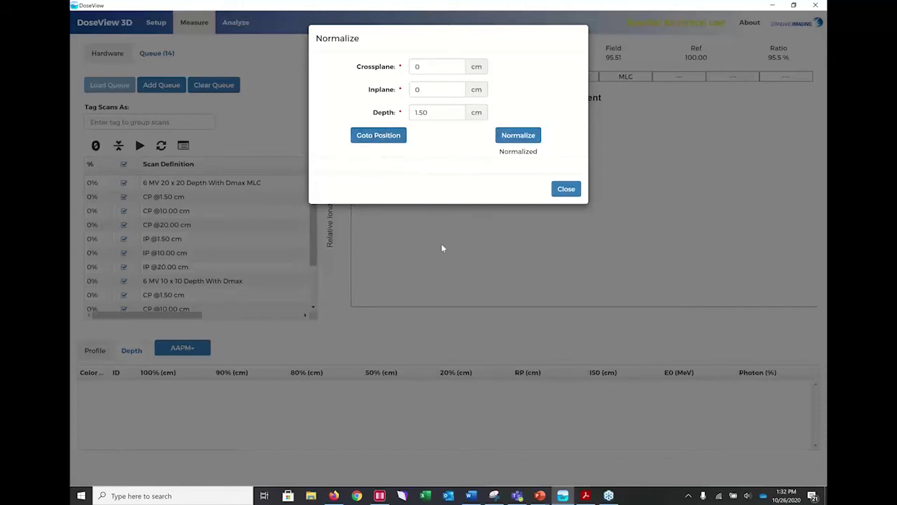
left_click(564, 190)
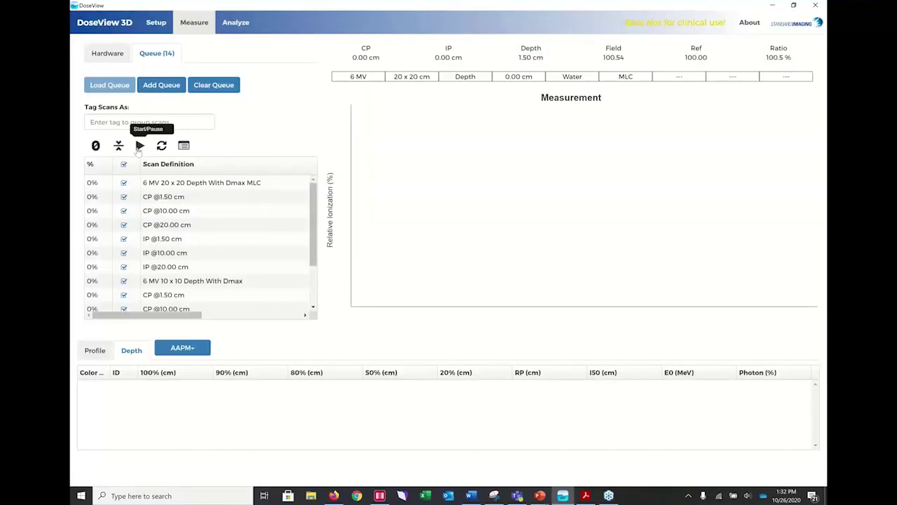
left_click(139, 146)
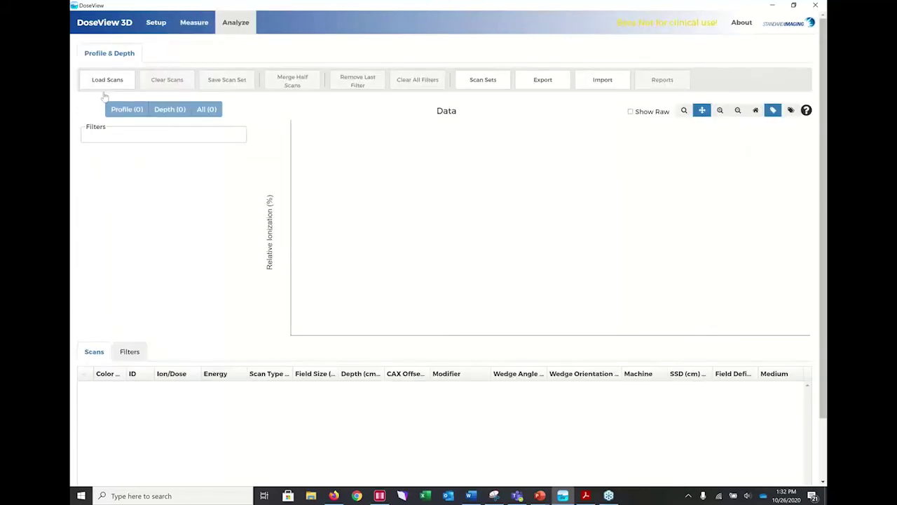
Step: Load Demo Clinic scans 7, 8, 11 and 12 for analysis
left_click(104, 80)
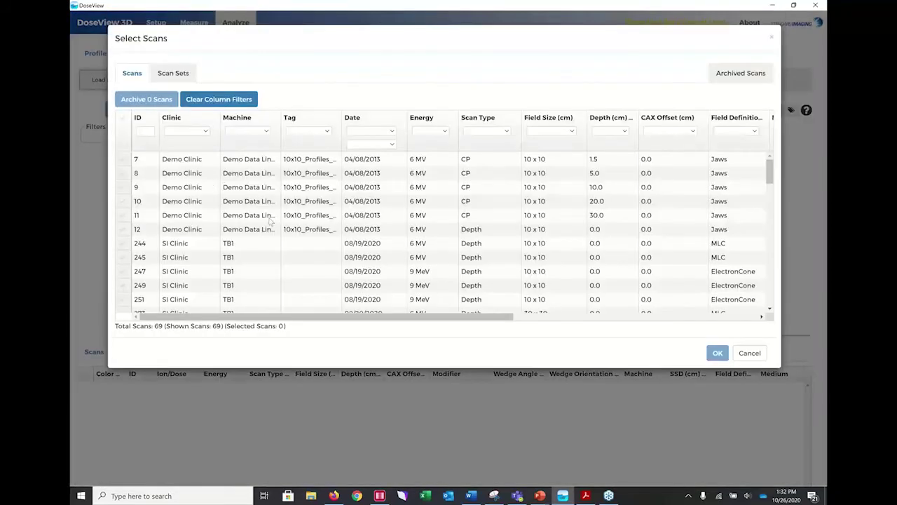
left_click(124, 160)
left_click(124, 174)
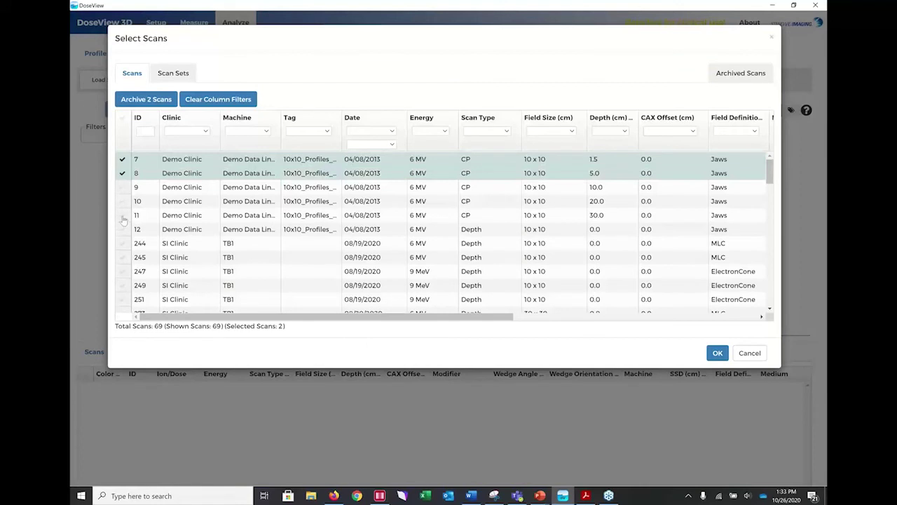
left_click(122, 215)
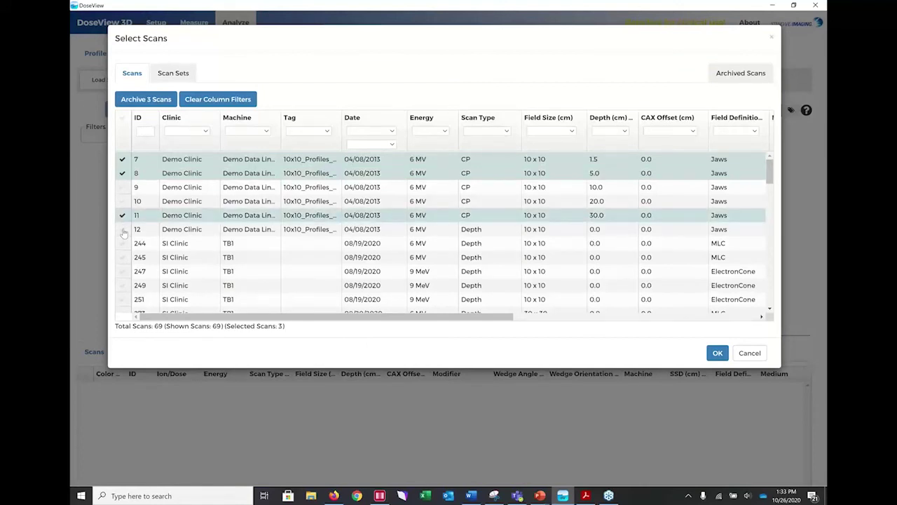
left_click(122, 230)
left_click(712, 353)
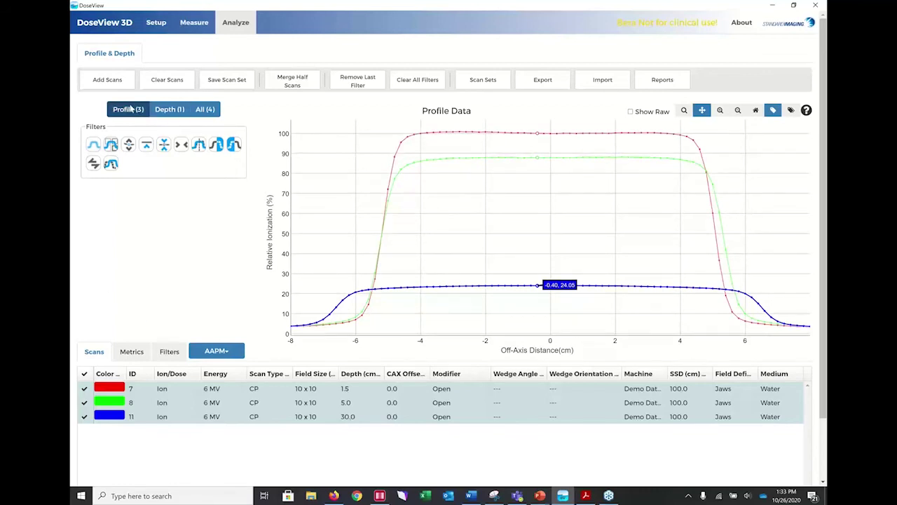
Step: Examine the loaded depth scan and the combined profile and depth plot, ending on the depth scan's metrics
left_click(169, 110)
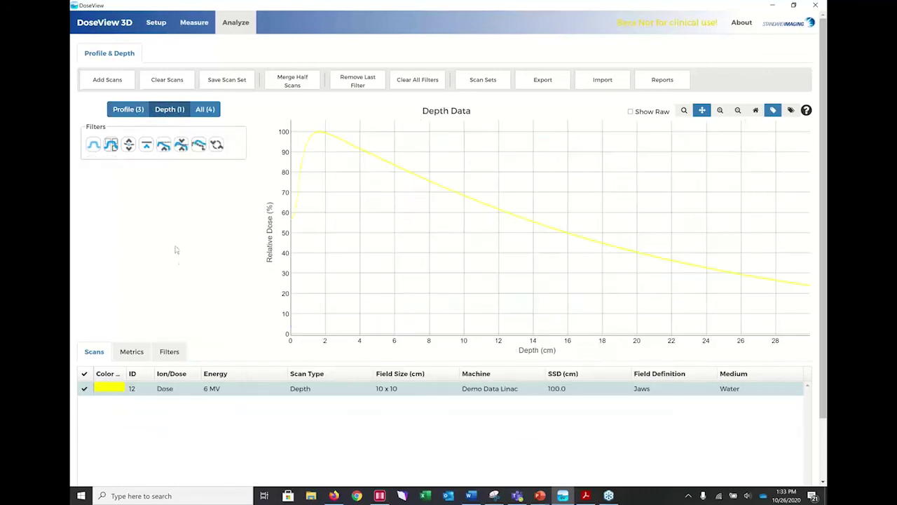
left_click(207, 110)
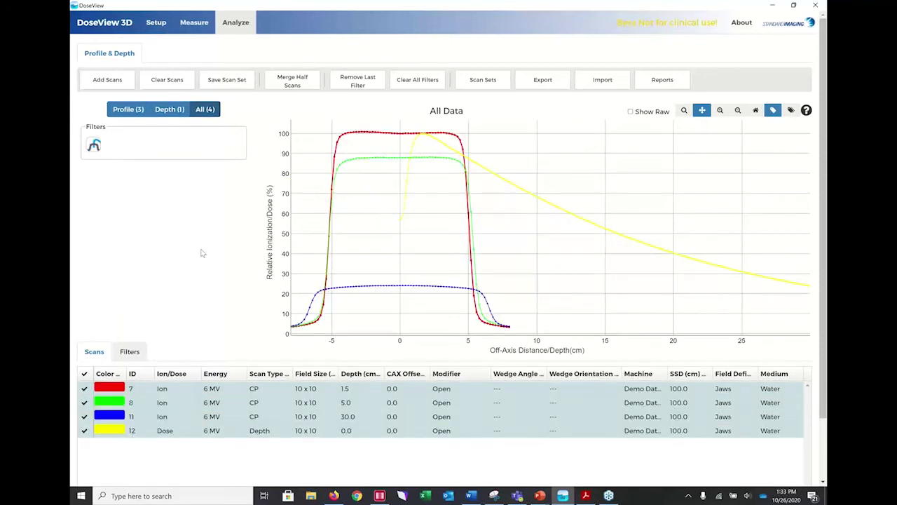
left_click(169, 112)
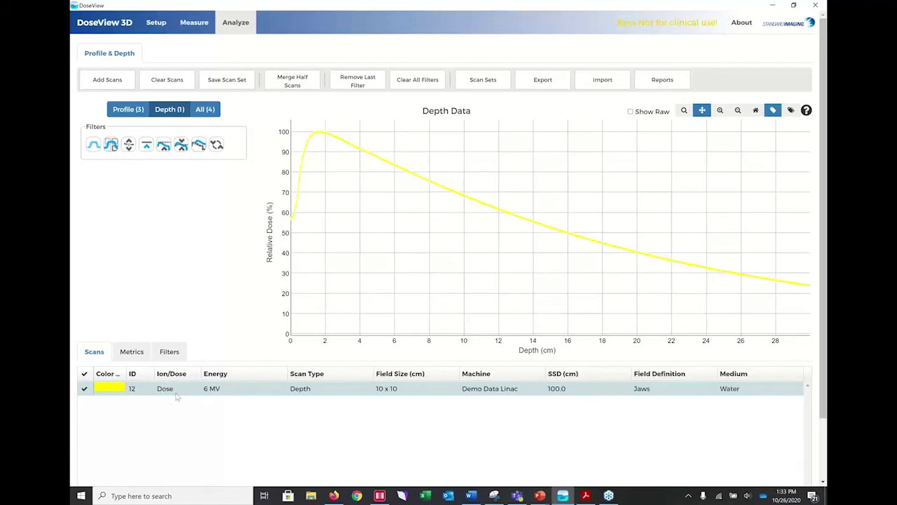
left_click(281, 236)
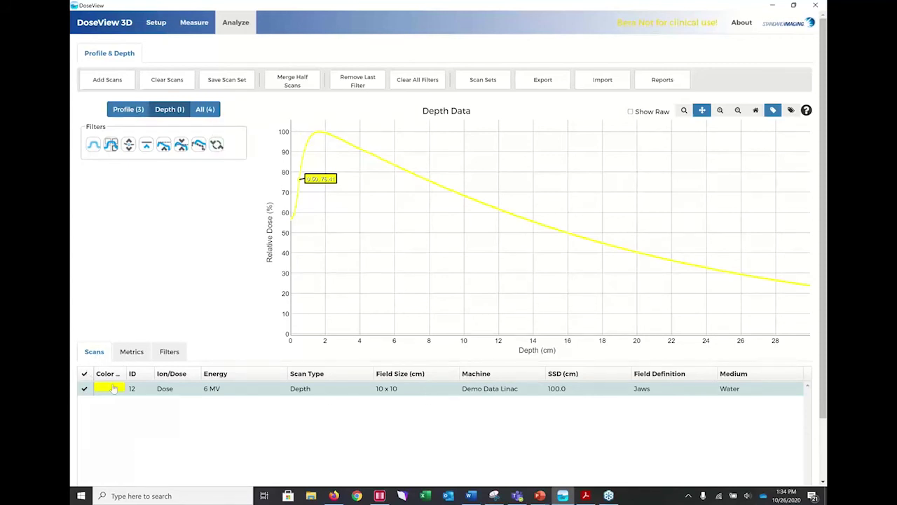
left_click(132, 353)
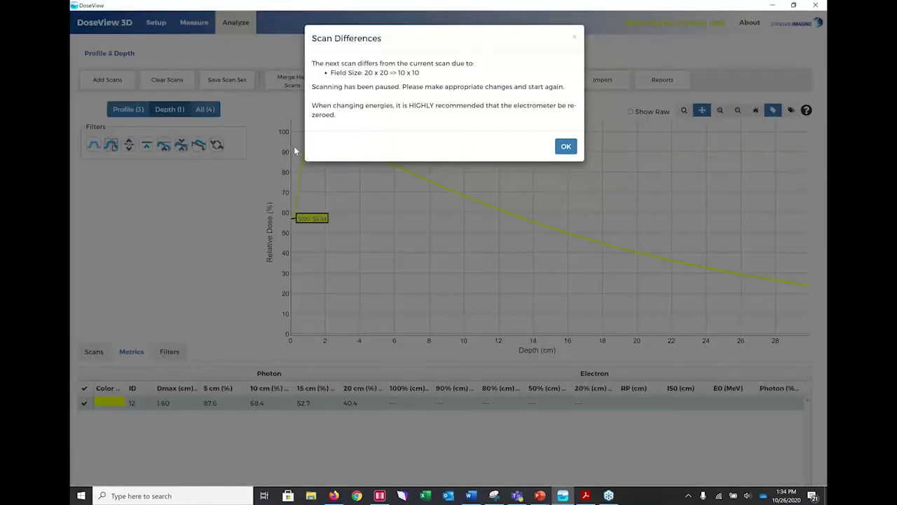
Step: Acknowledge the field size change to 10 x 10 and resume the queued scans
left_click(567, 148)
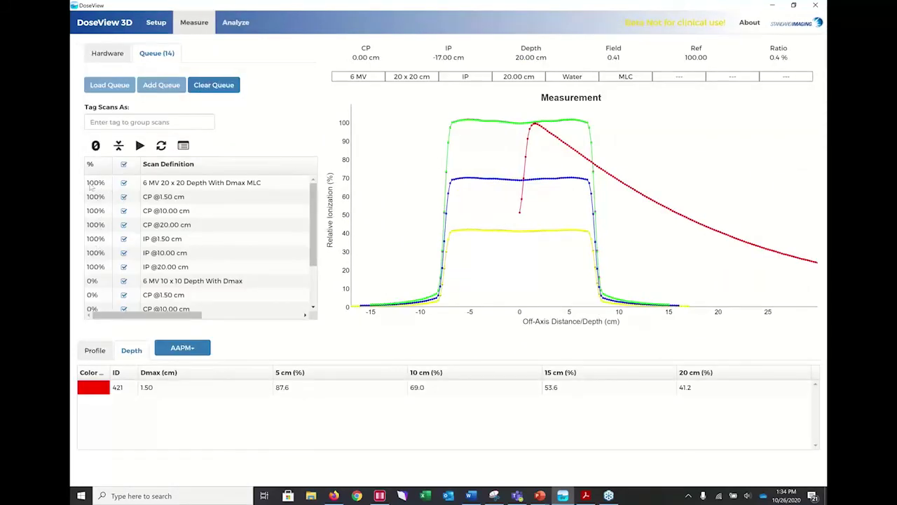
left_click(139, 146)
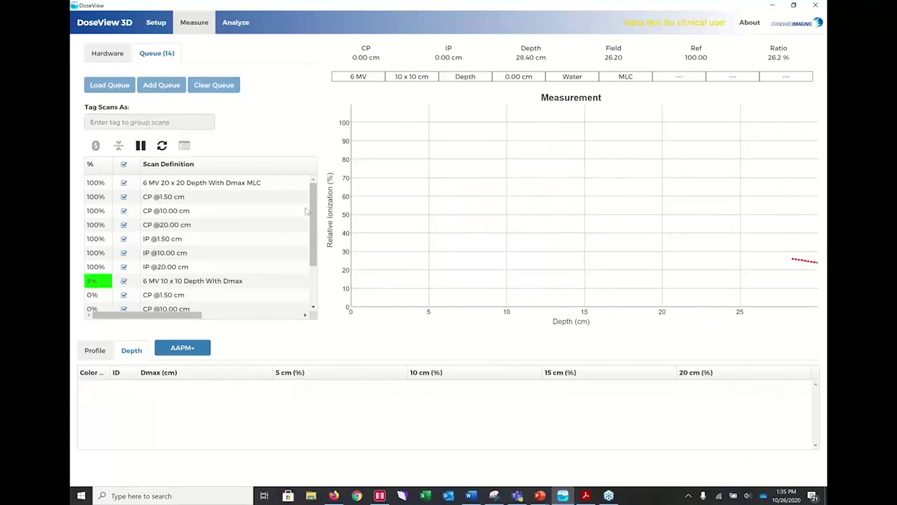
scroll(312, 206, "down", 2)
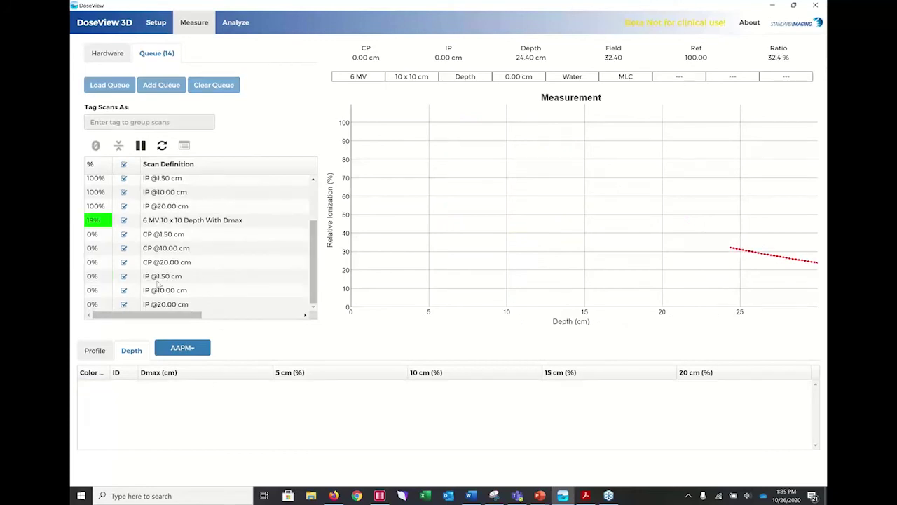
Step: Return to the analysis and review the profile scans' available metric protocols, applied filters and calculated metrics
left_click(235, 22)
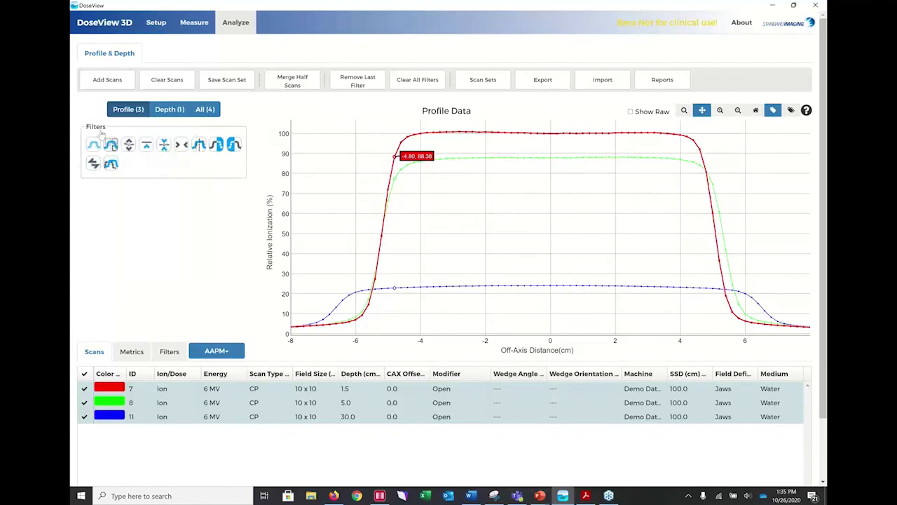
left_click(145, 146)
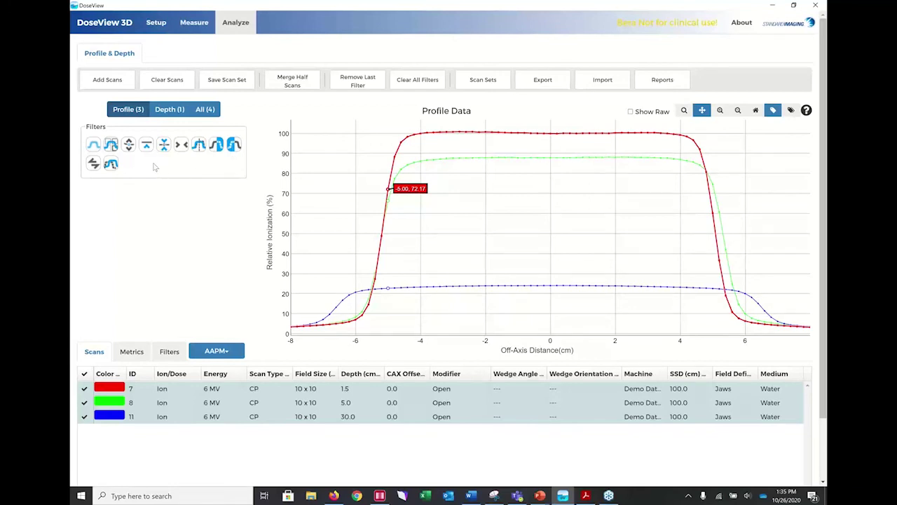
left_click(208, 353)
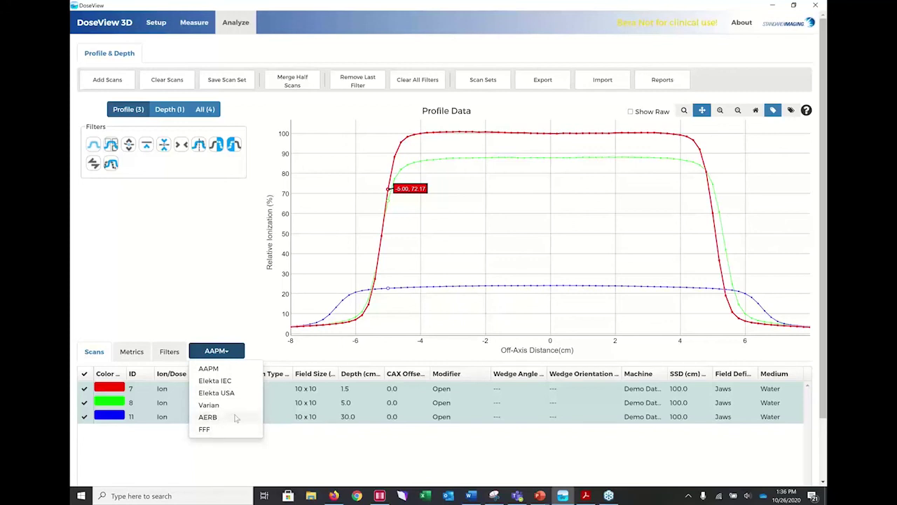
left_click(150, 278)
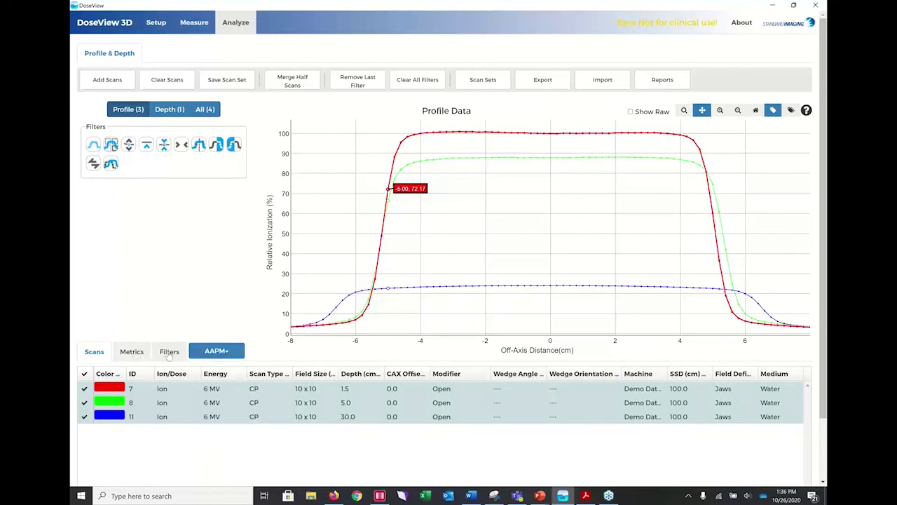
left_click(168, 353)
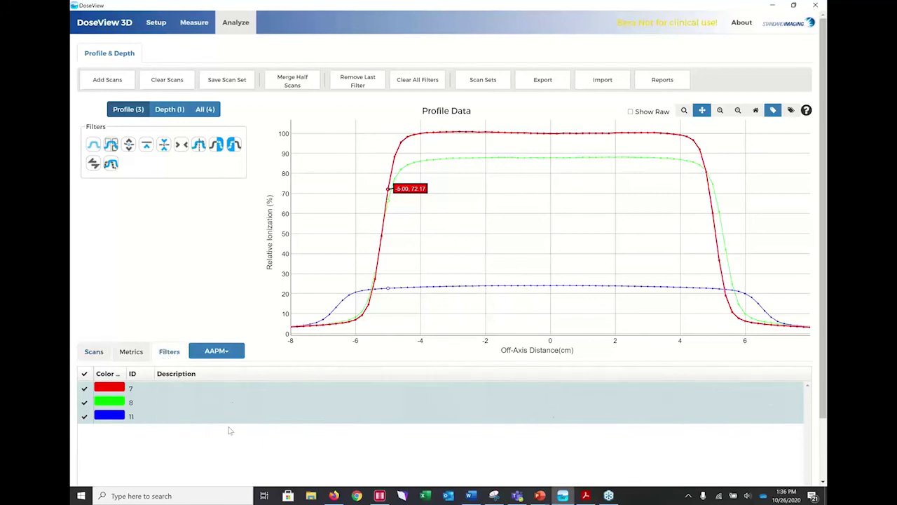
left_click(133, 353)
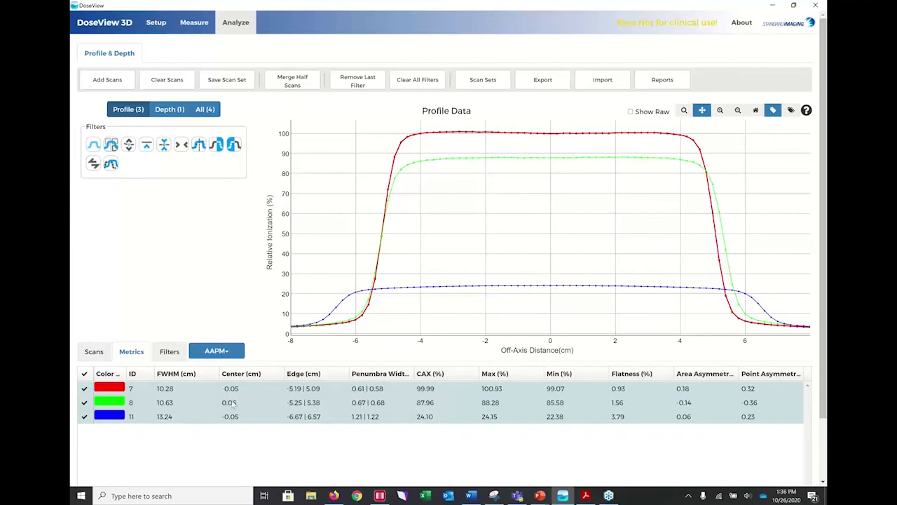
Step: Check the progress of the measurement queue and return to the analysis of the profile scans
left_click(192, 23)
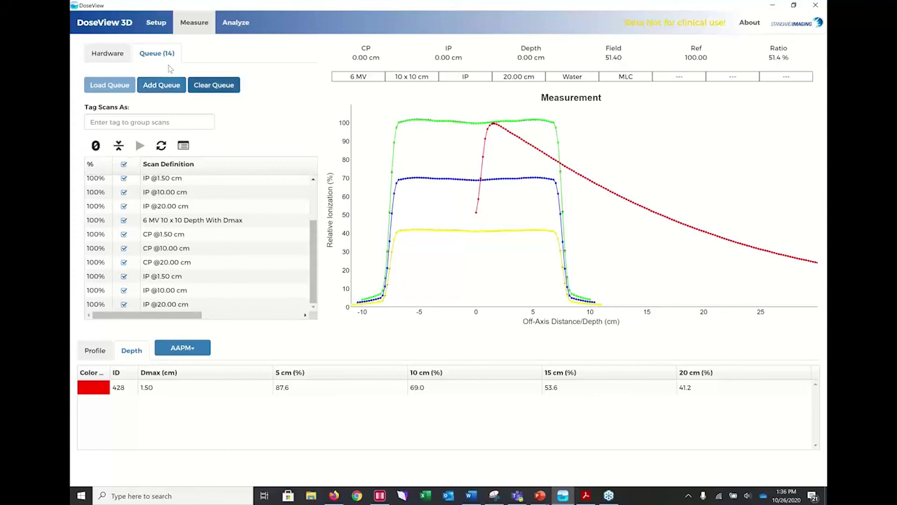
left_click(238, 22)
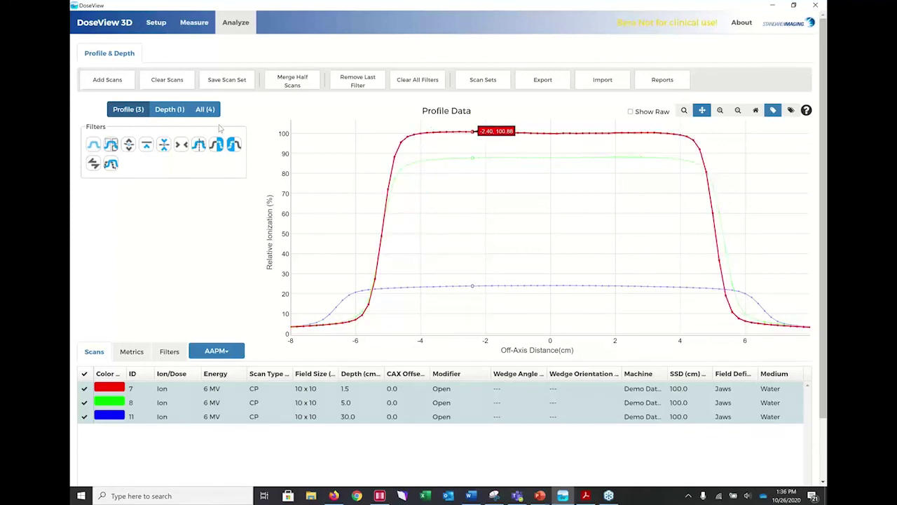
Step: Review the export types available for the currently loaded scans, leaving without exporting
left_click(552, 83)
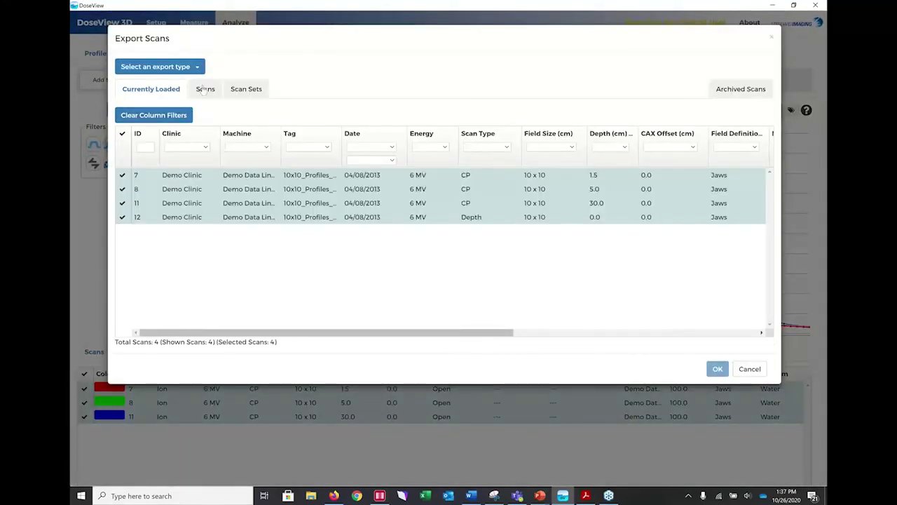
left_click(200, 68)
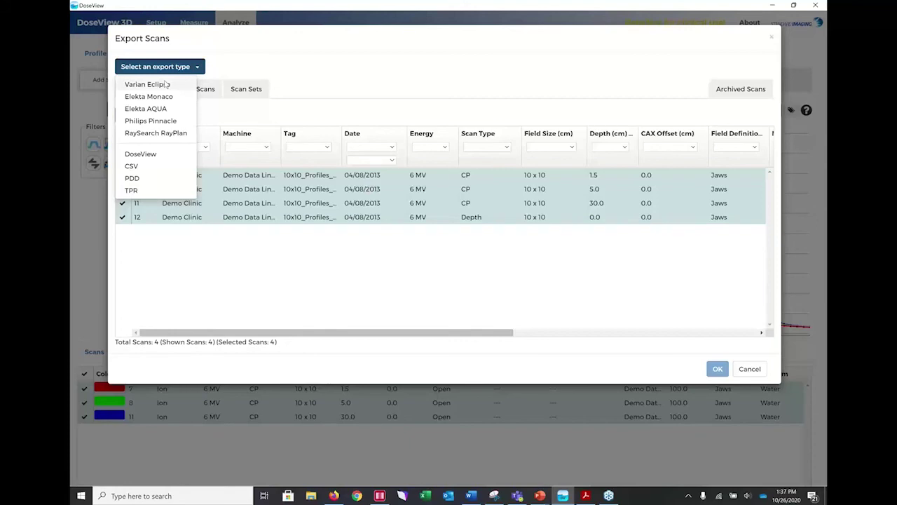
left_click(750, 370)
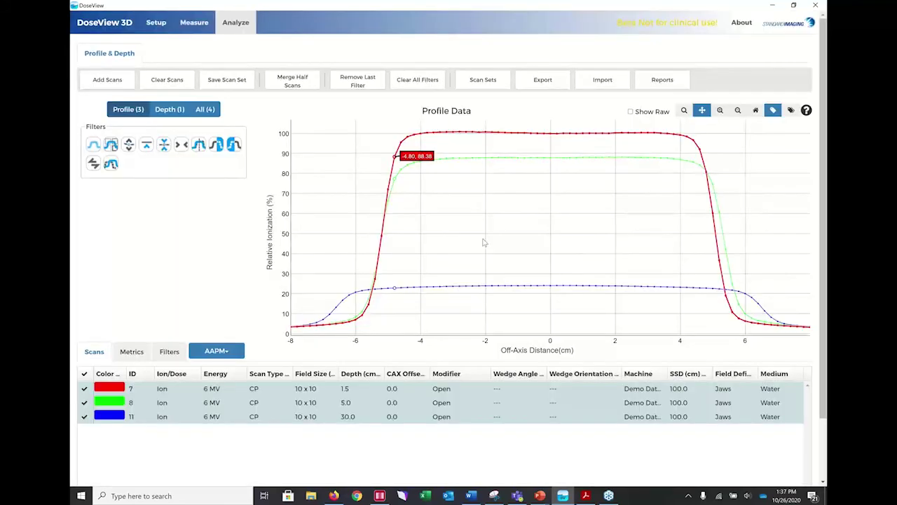